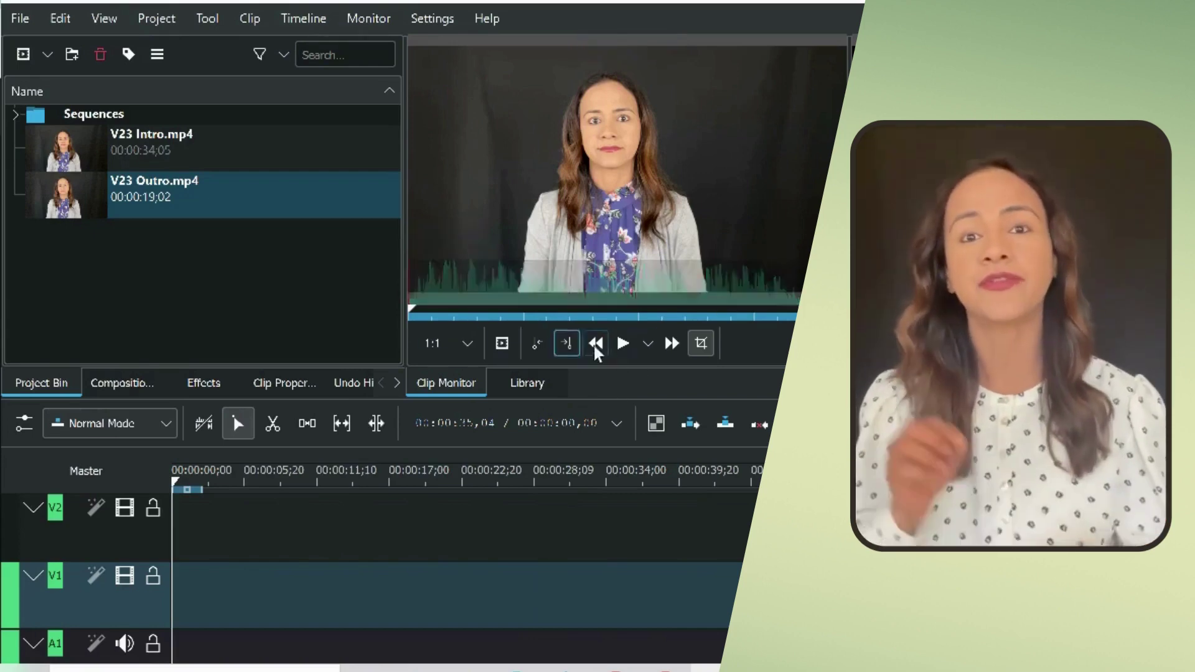
- Play the current clip in Kdenlive's Clip Monitor, then load V23 Intro.mp4 from the Project Bin
left_click(623, 344)
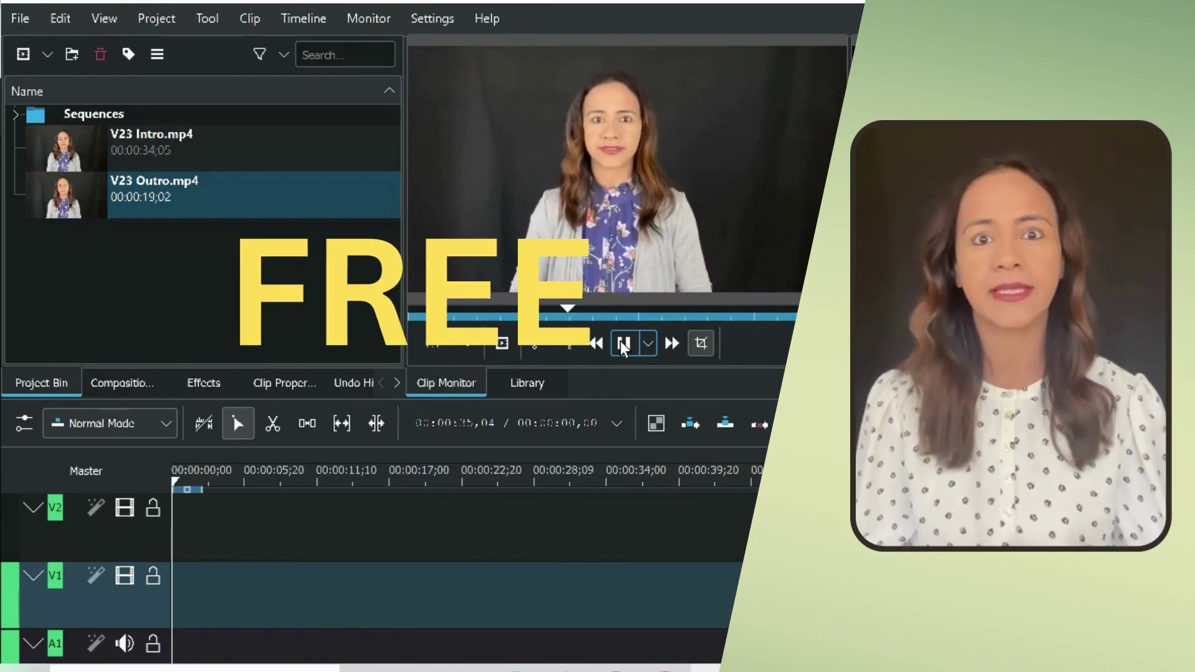
left_click(122, 143)
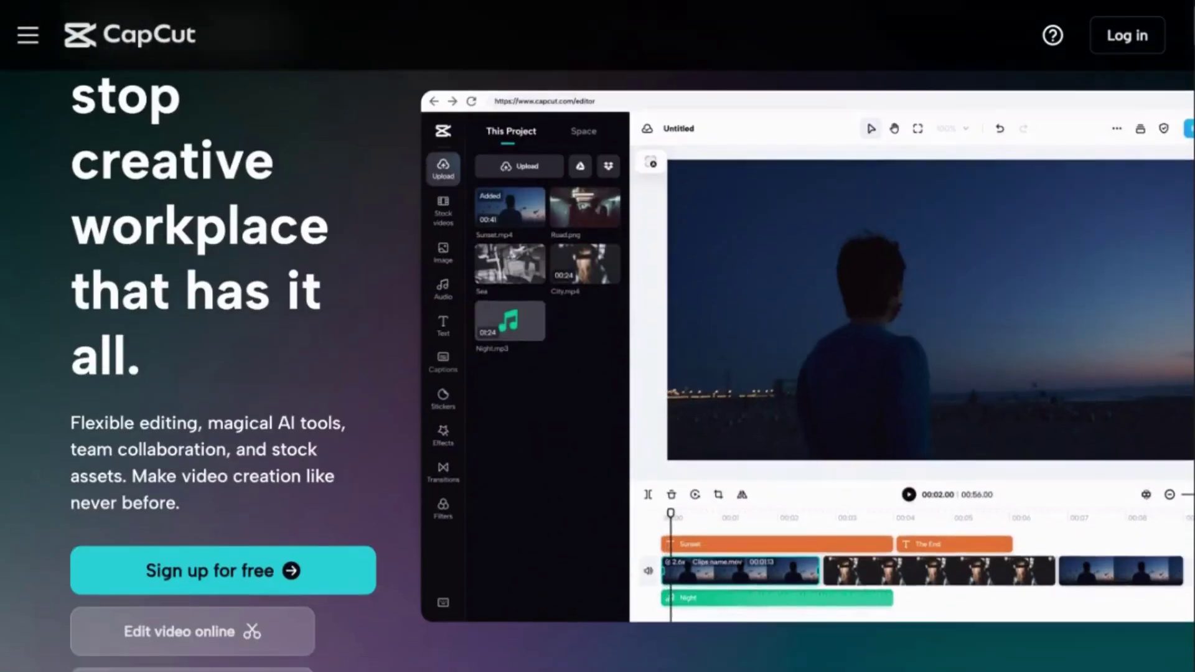
scroll(597, 337, "down", 6)
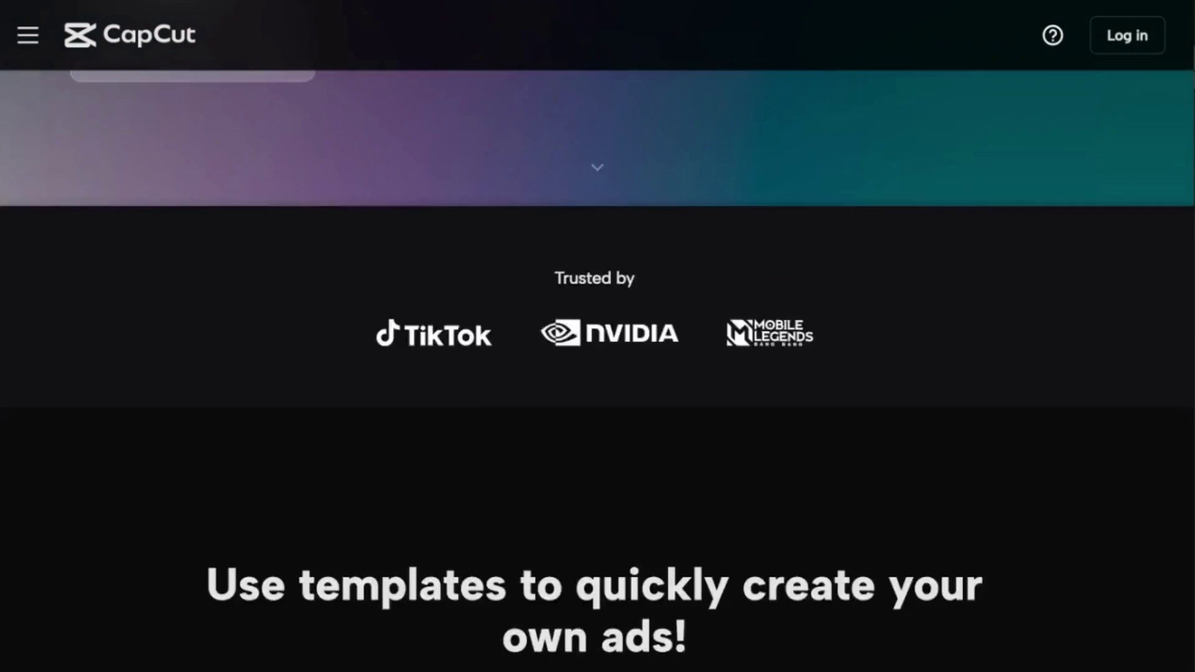
scroll(597, 374, "down", 2)
scroll(598, 373, "down", 2)
scroll(597, 374, "down", 1)
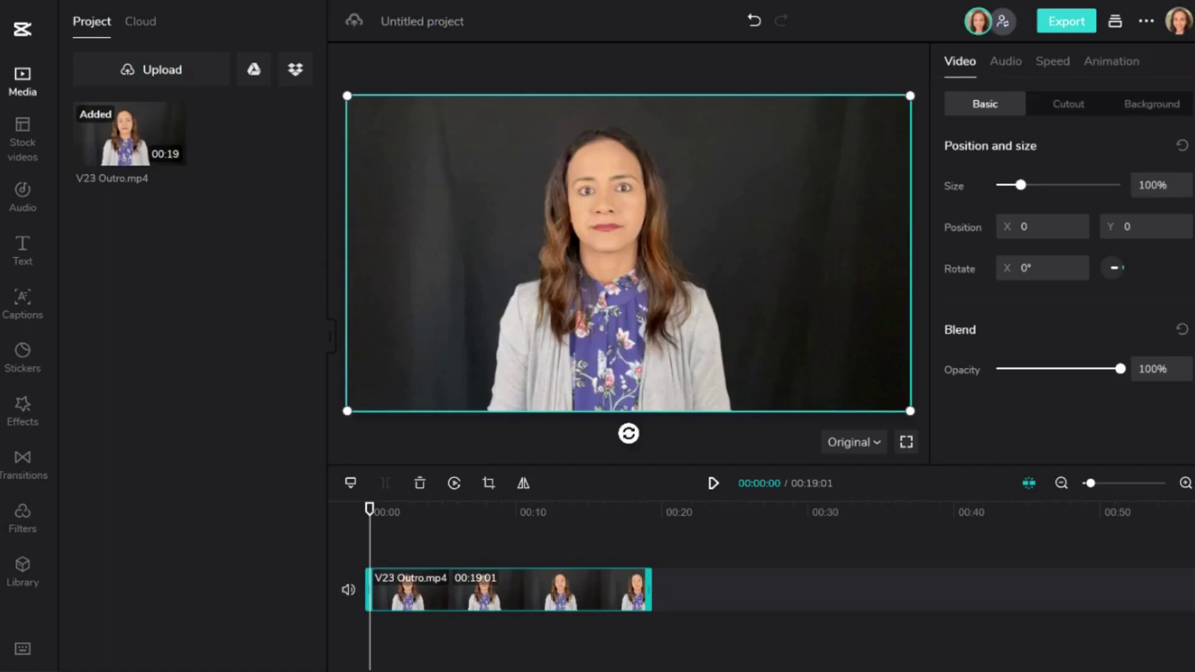
- Trim the V23 Outro clip's end from about 19 to 16 seconds
left_click_drag(370, 510, 609, 512)
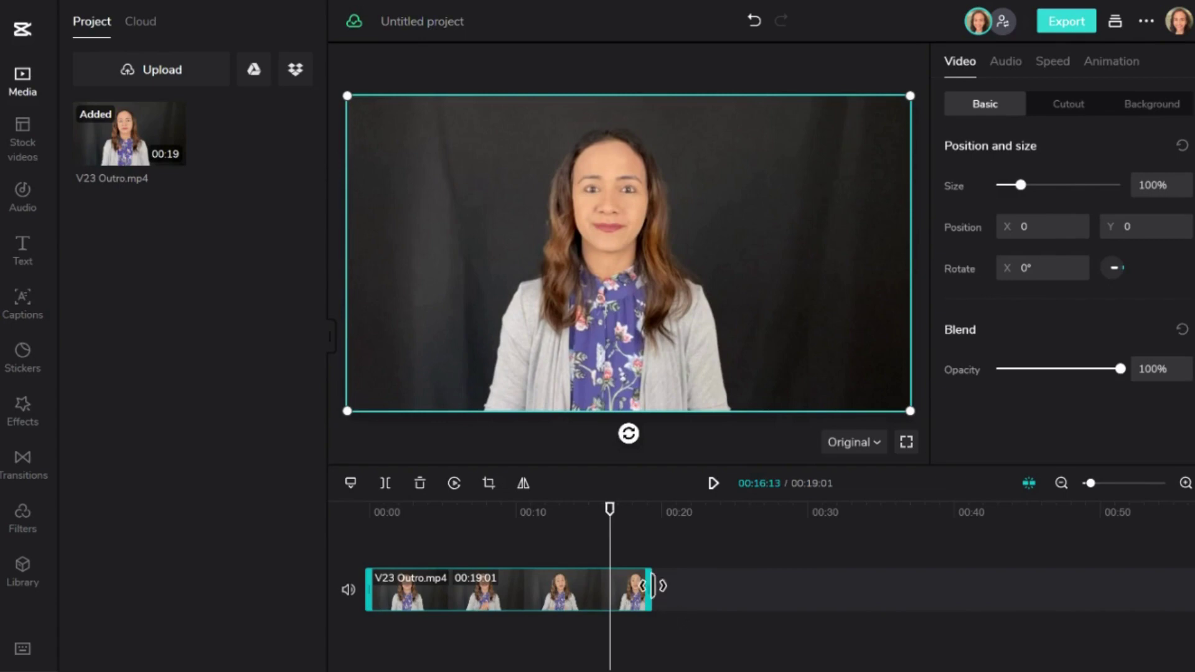
left_click_drag(651, 586, 613, 585)
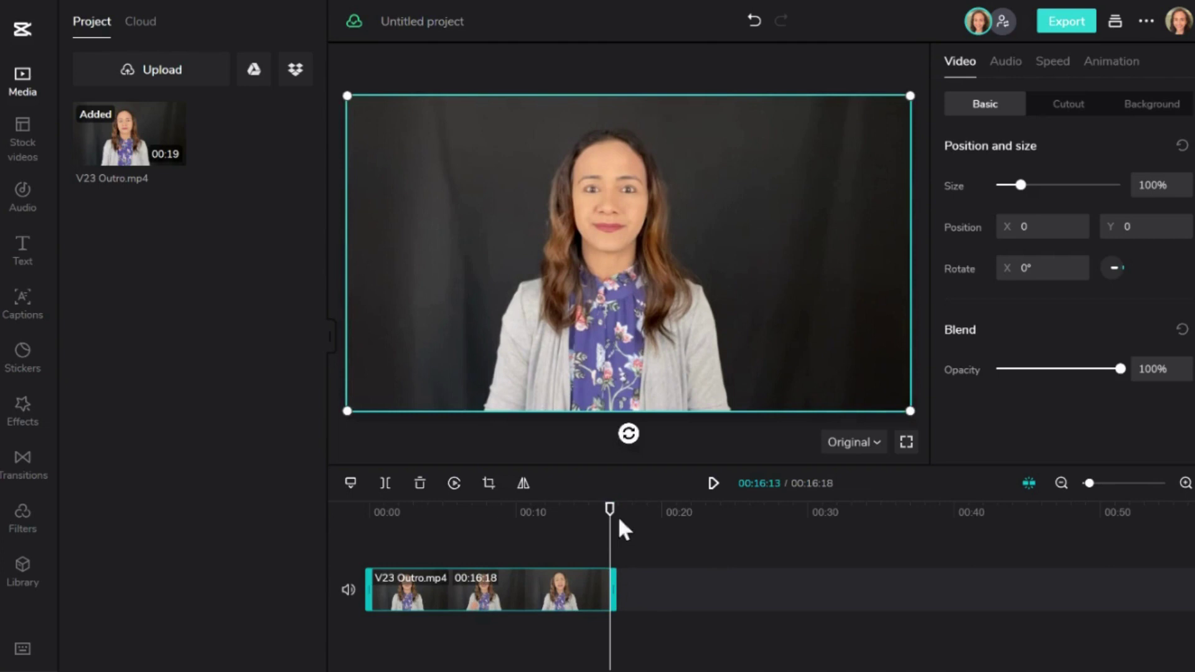
left_click_drag(608, 508, 613, 509)
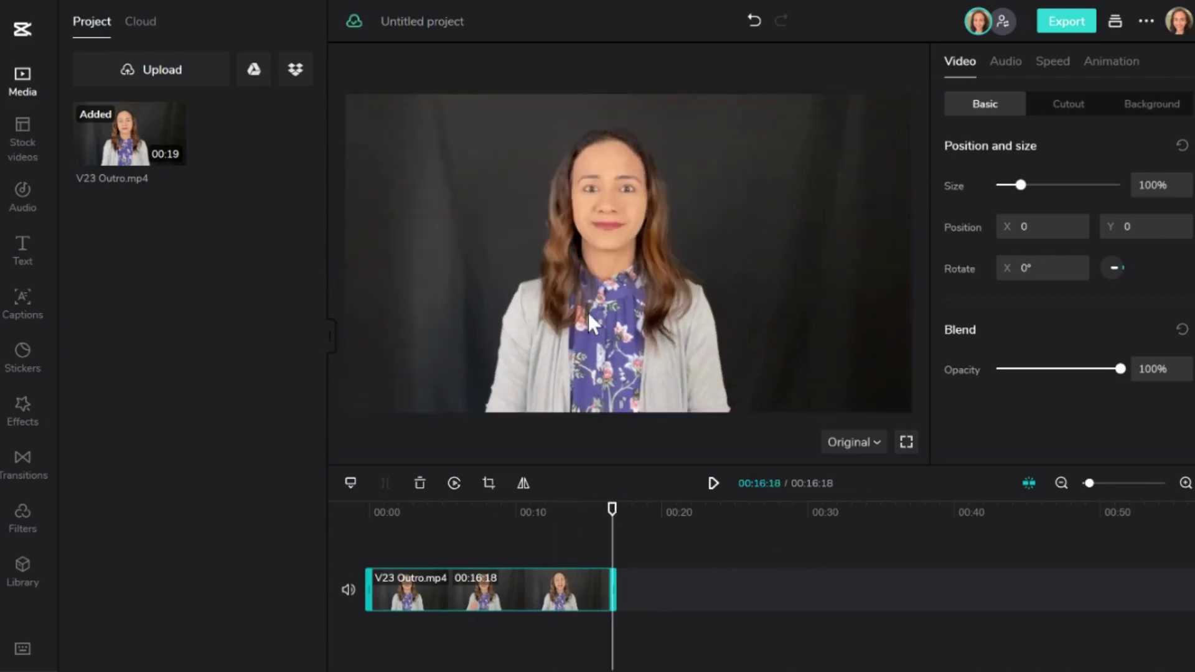
- Add the misty-mountain silhouette stock video after the Outro clip
left_click(23, 152)
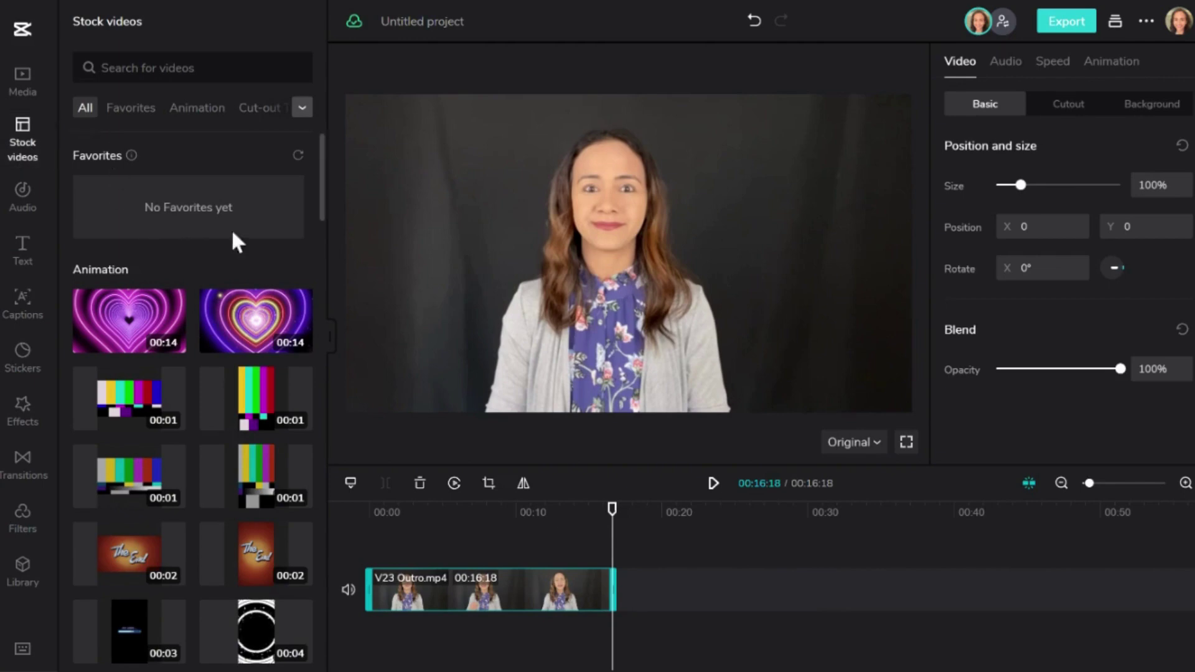
left_click_drag(322, 191, 330, 444)
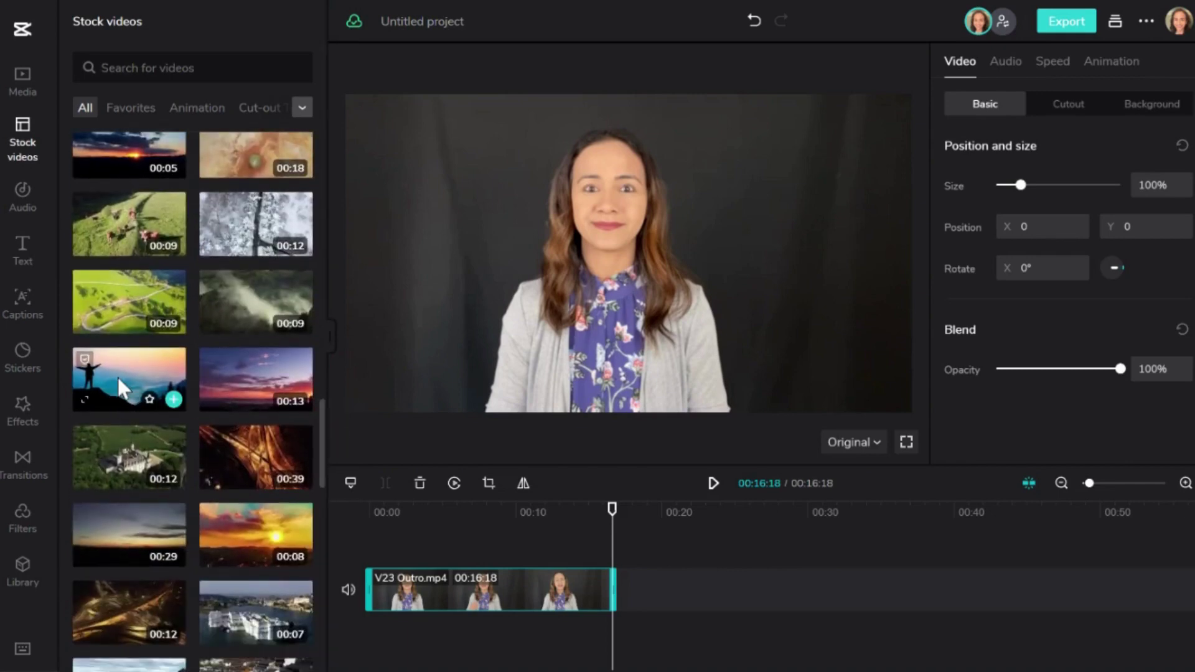
mouse_move(129, 378)
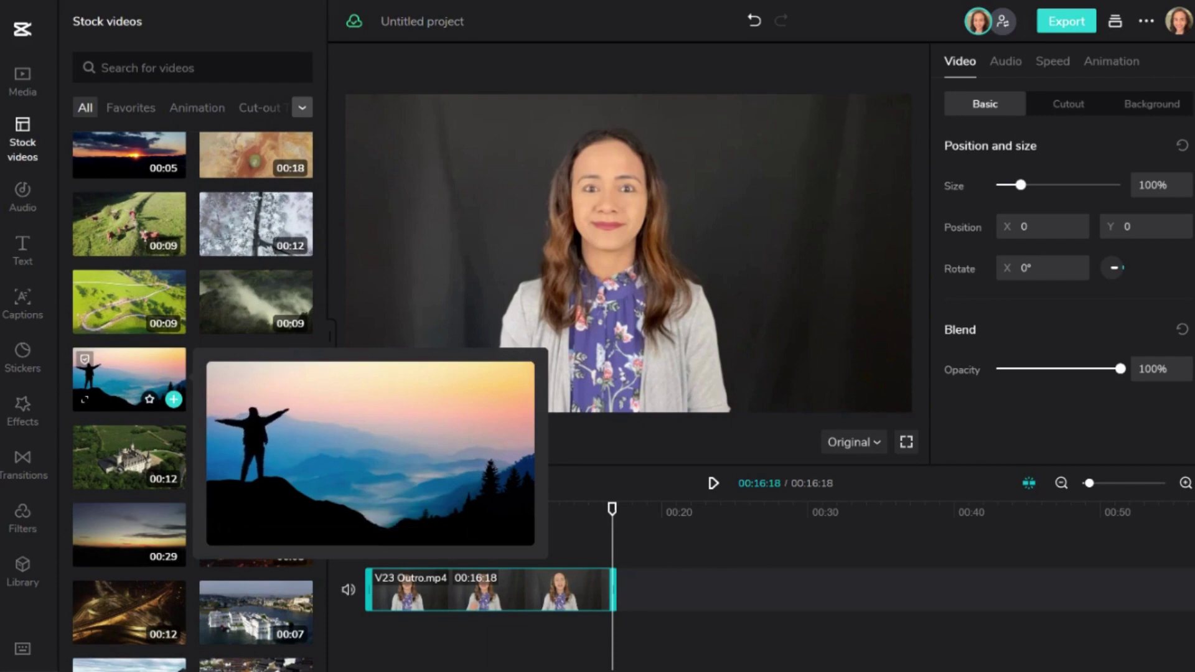
left_click(174, 402)
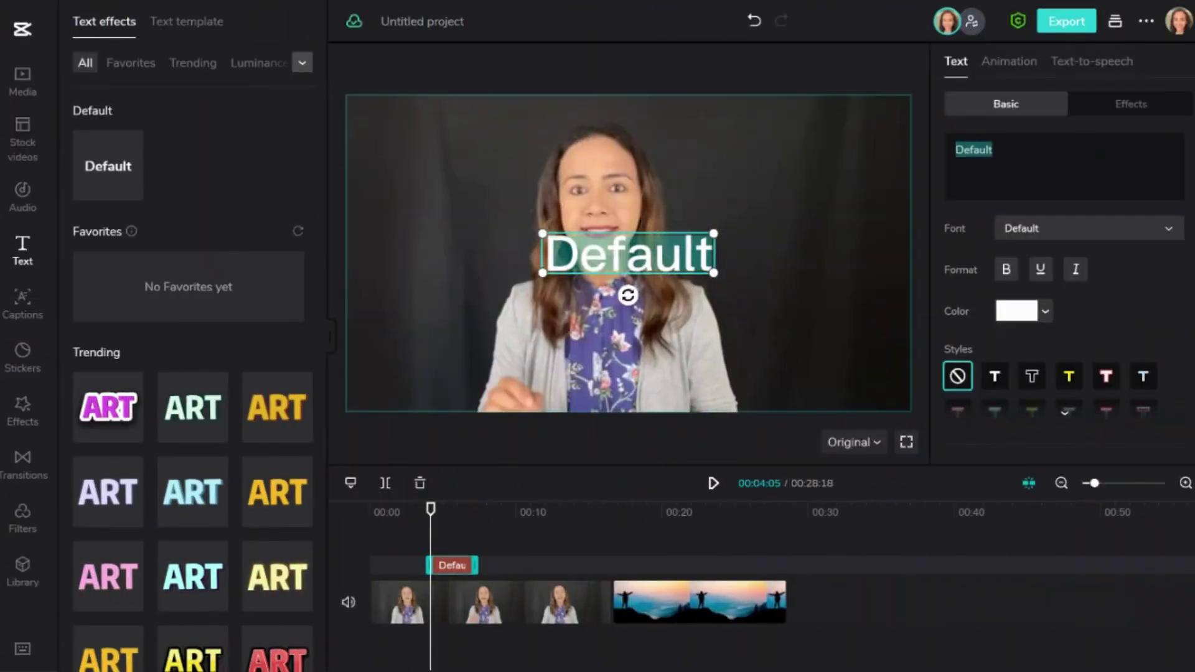
- Replace the Default title with the presenter's name in light-blue outlined style, placed lower
key("BackSpace")
type("Zq")
key("BackSpace")
type("awan")
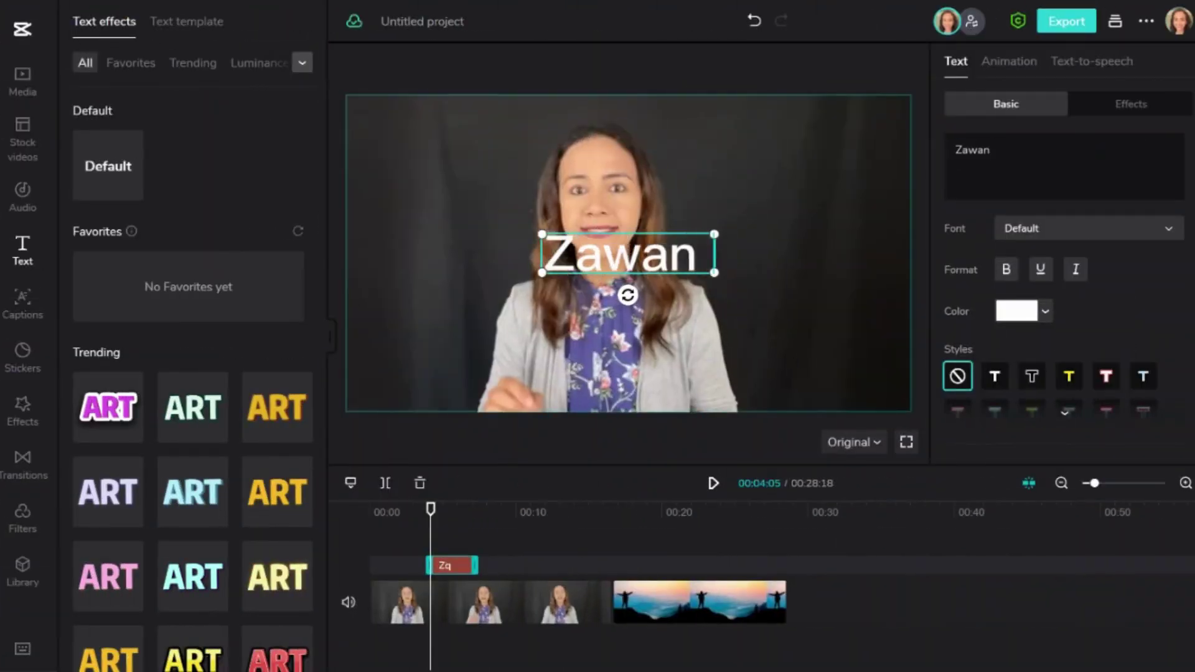
type(" Al Bulushi")
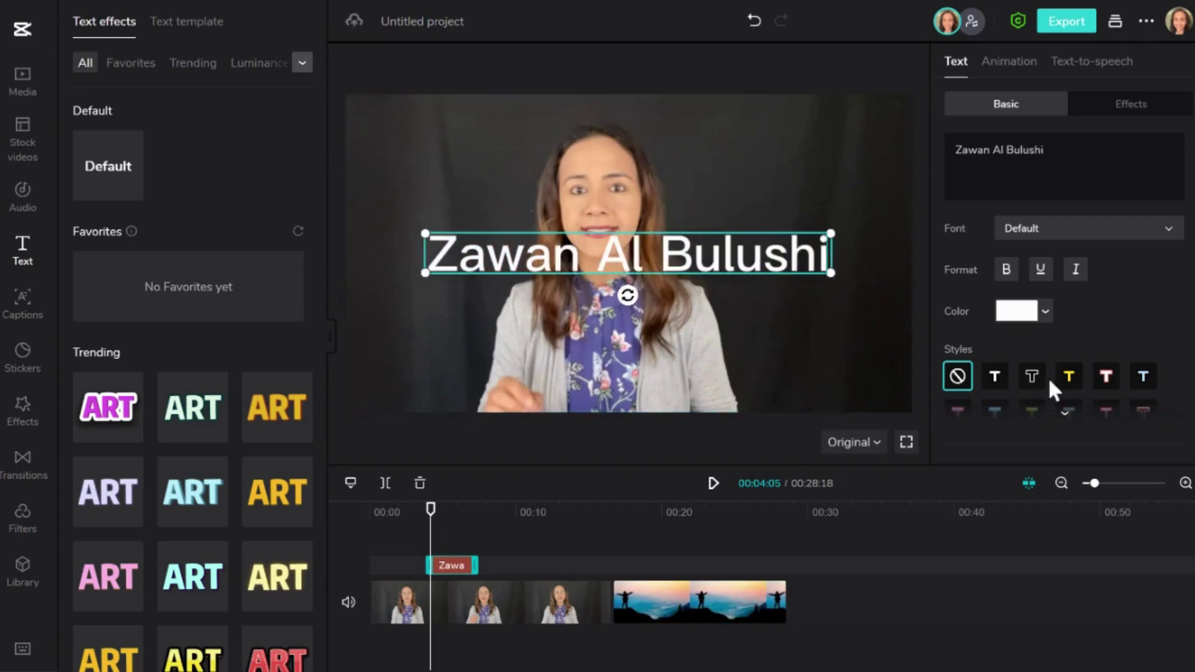
left_click(1070, 377)
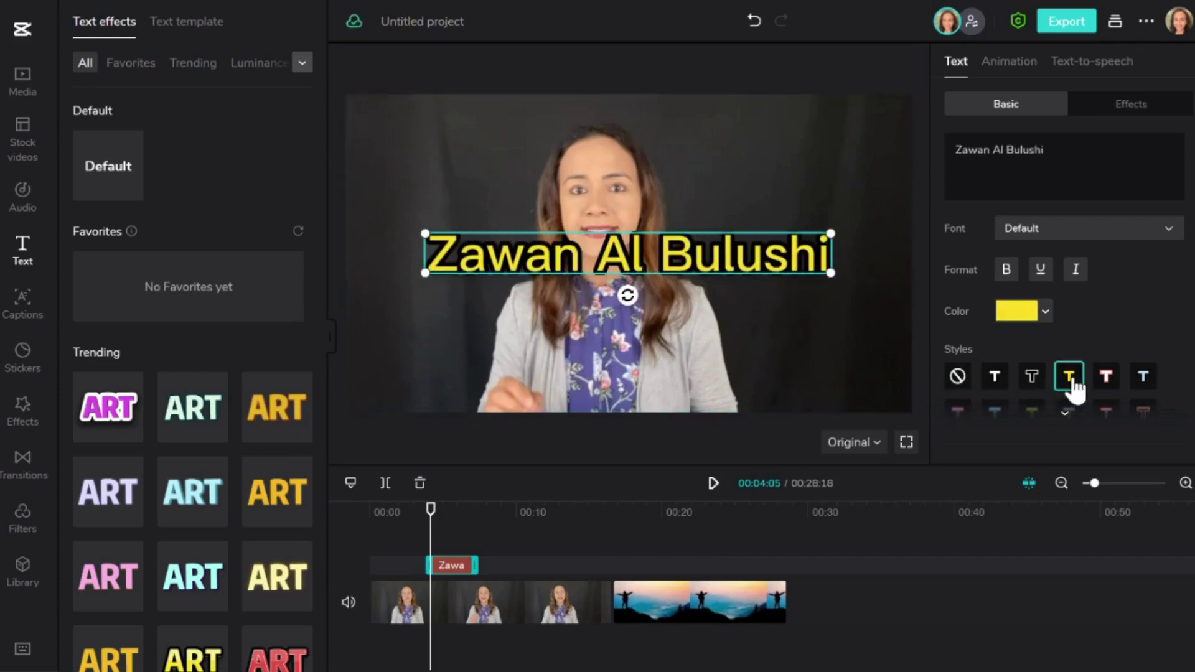
left_click(1144, 378)
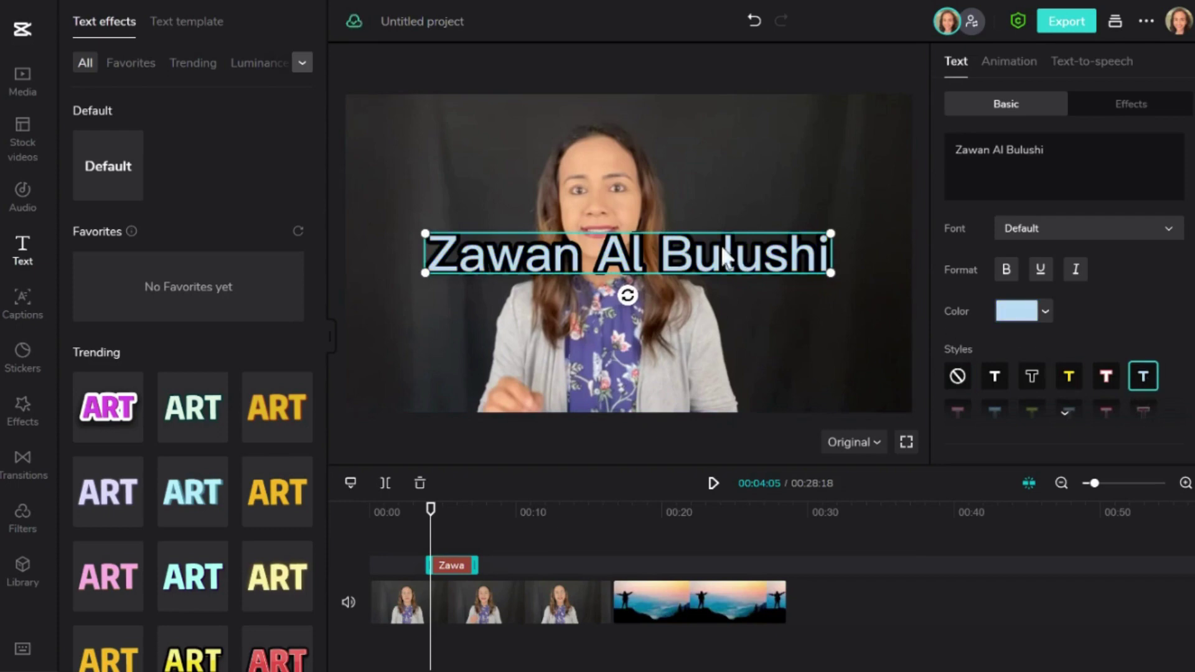
left_click_drag(783, 251, 784, 353)
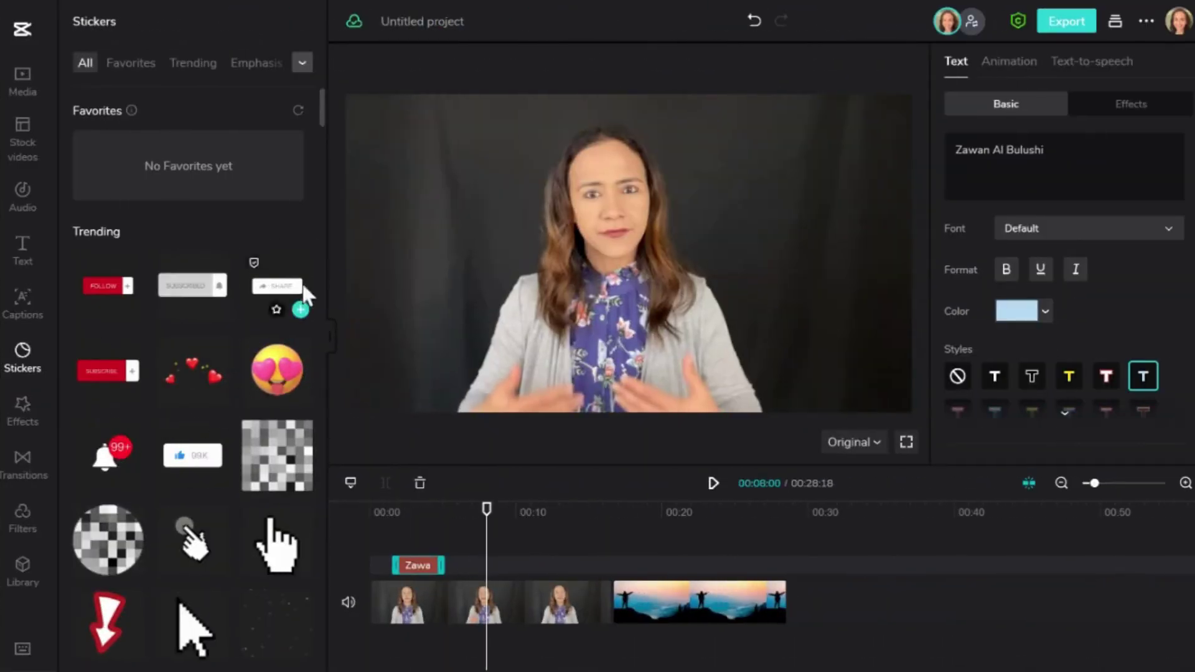
left_click_drag(319, 88, 346, 328)
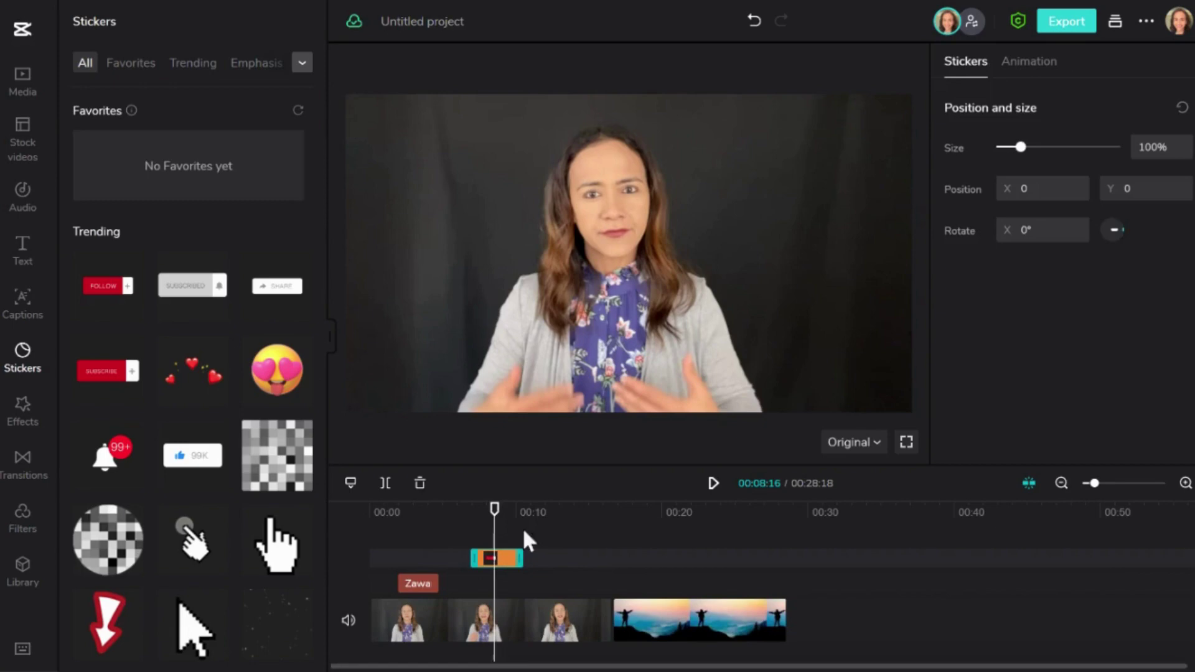
- Place the FOLLOW sticker at the lower right and set the playhead to 00:16:18
left_click_drag(630, 249, 798, 353)
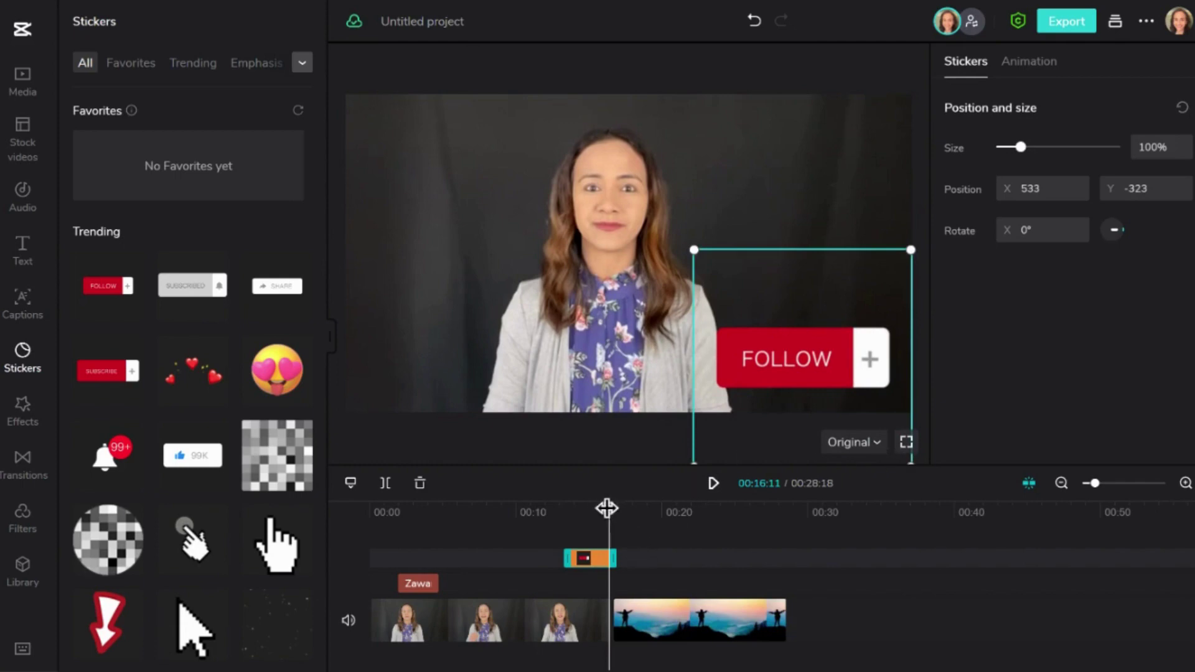
left_click_drag(607, 509, 610, 509)
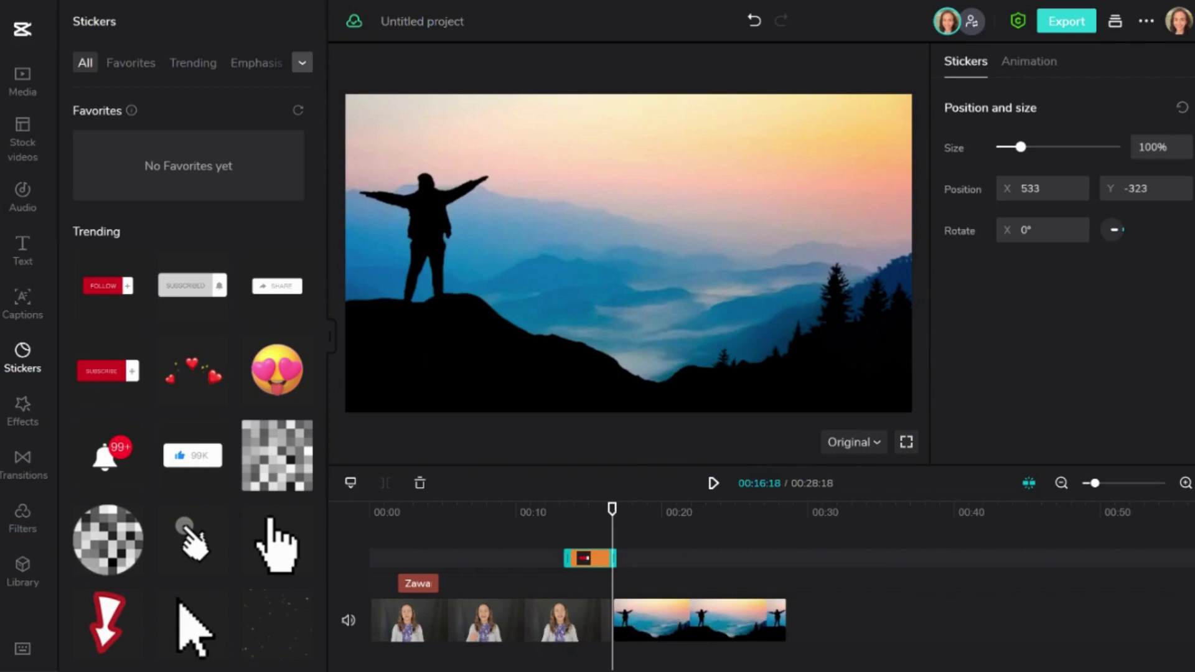
- Add a CW Swirl transition between the Outro and mountain clips, previewing it from 00:14
left_click(23, 464)
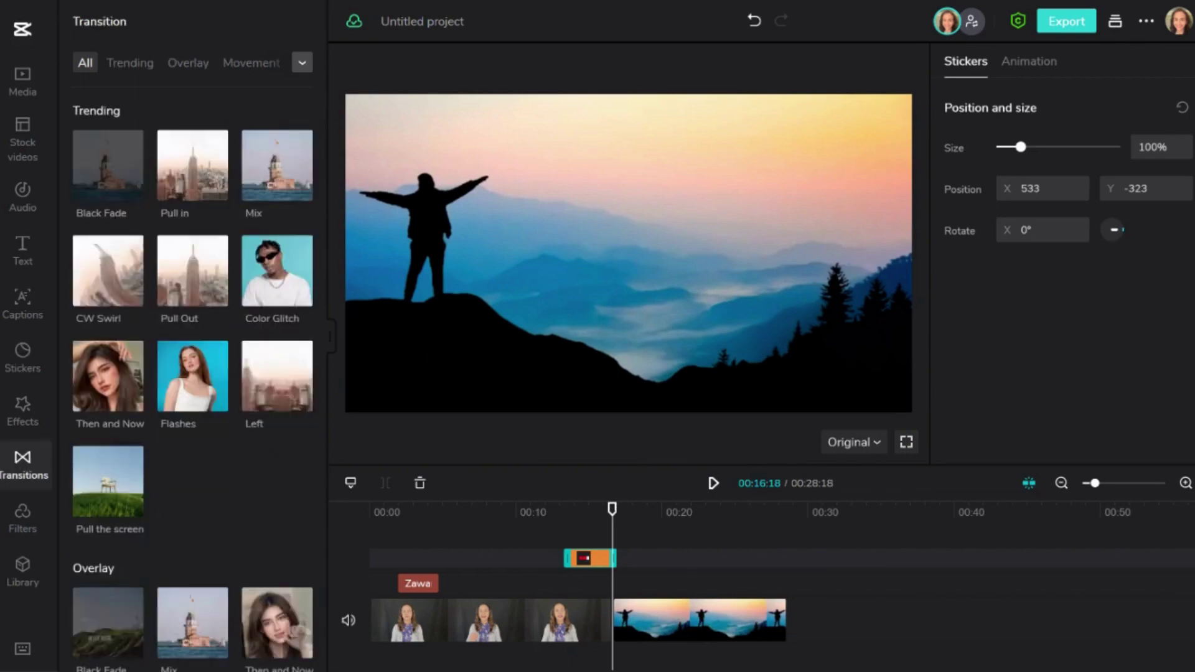
left_click(132, 296)
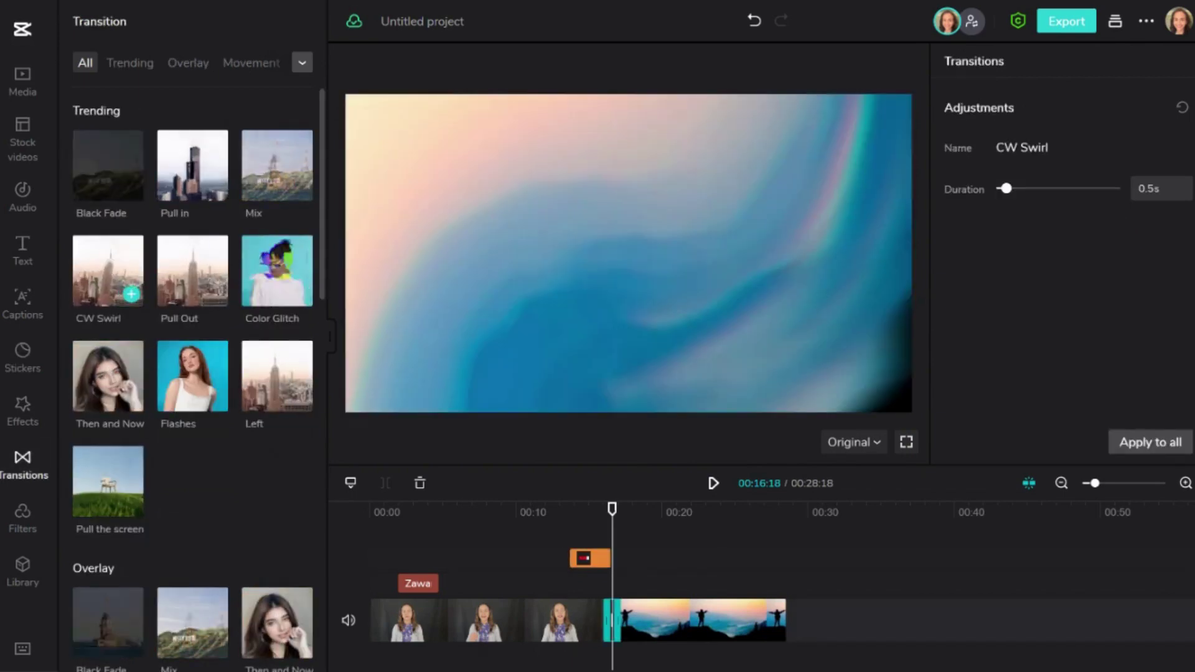
left_click(579, 559)
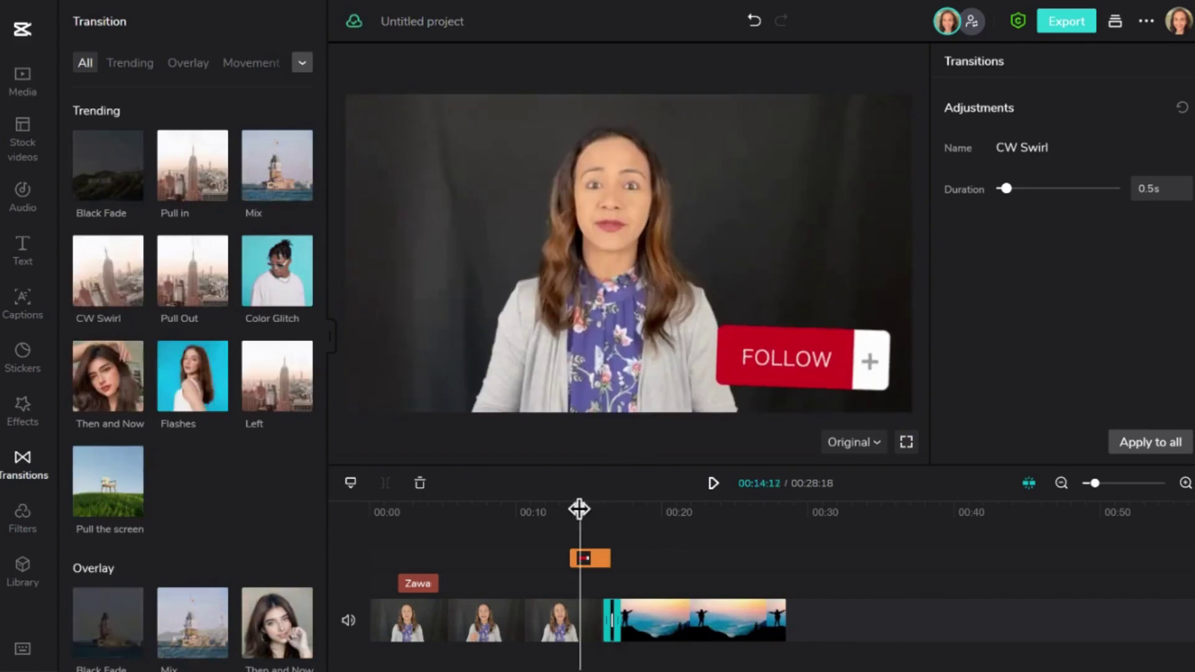
left_click(714, 483)
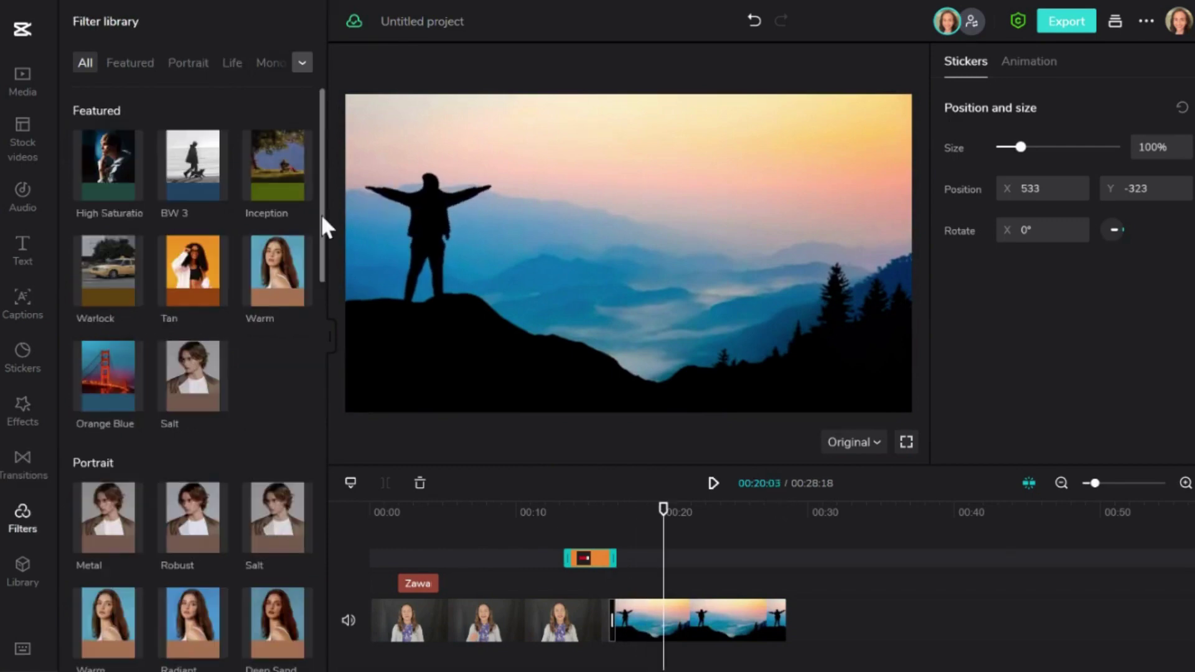
mouse_move(321, 224)
left_mouse_down()
mouse_move(321, 342)
mouse_move(355, 556)
left_mouse_up()
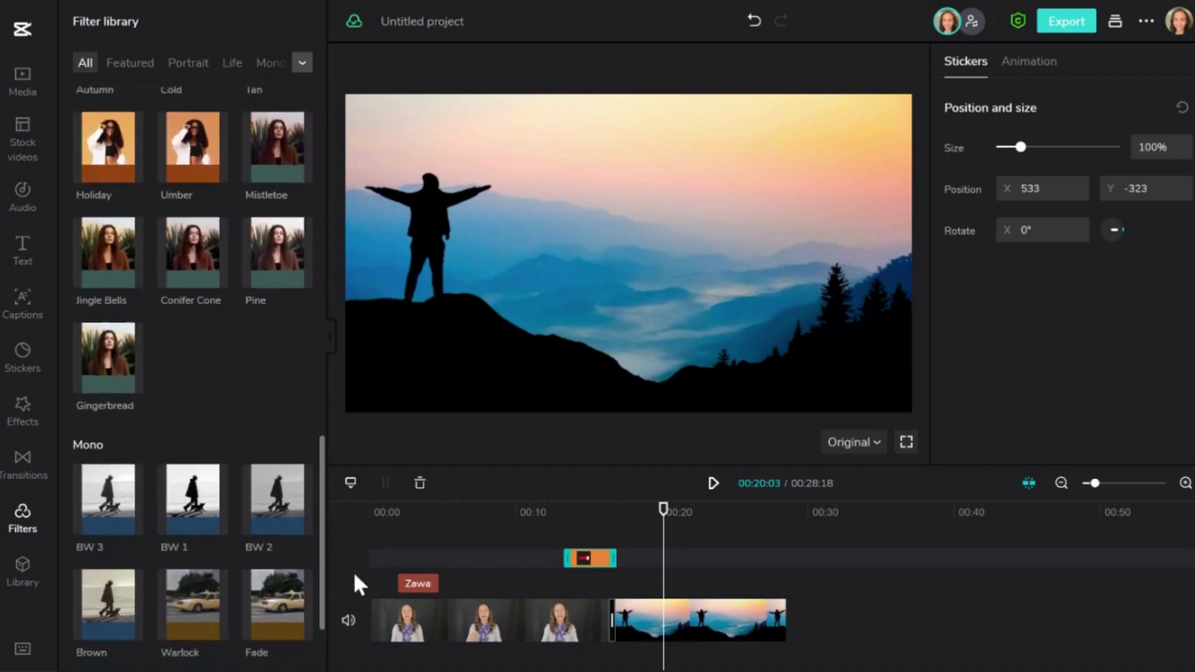
left_click(393, 521)
left_click_drag(391, 505, 373, 505)
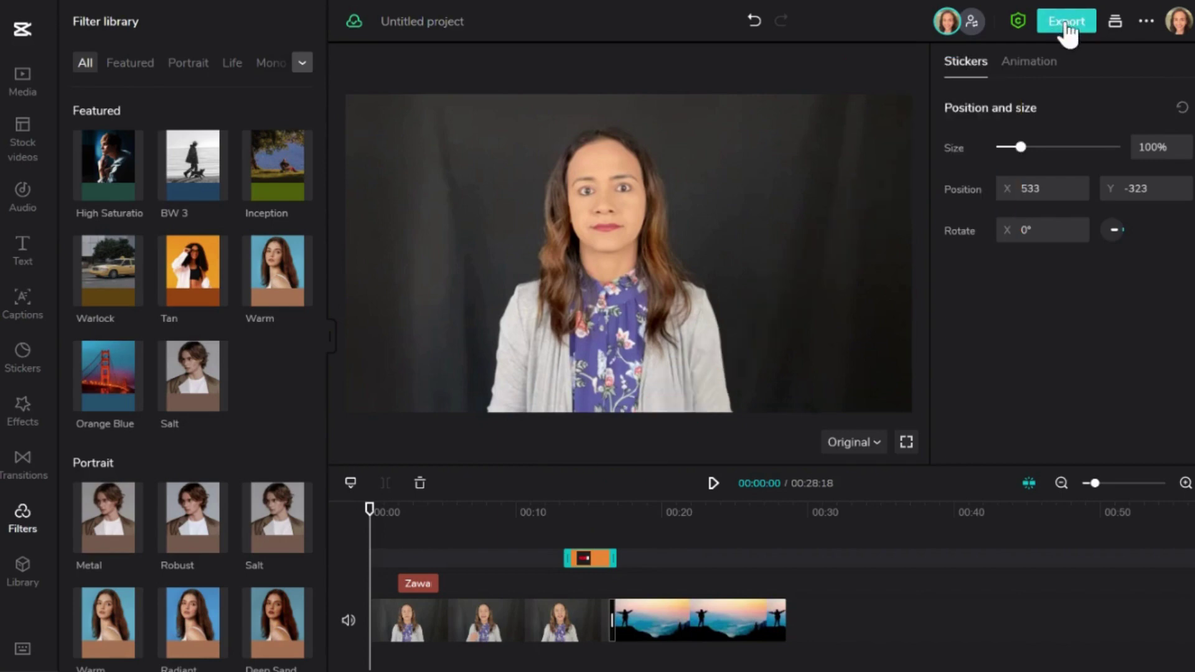
- Export the project as a 720p MP4
left_click(1070, 23)
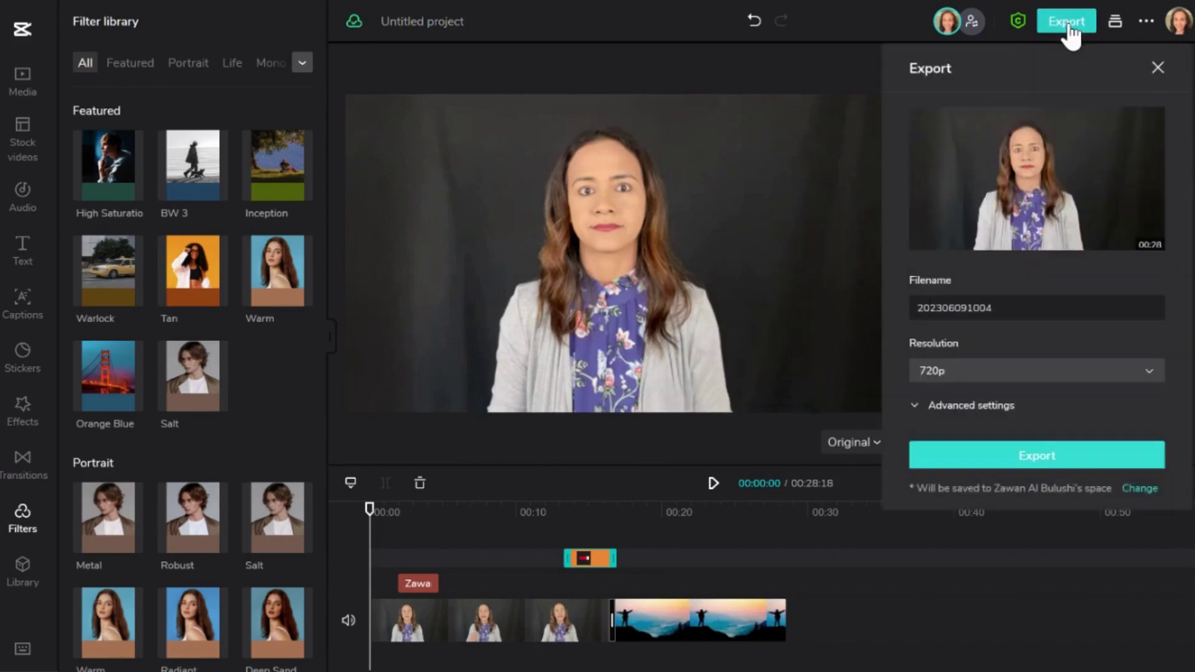
left_click(1149, 371)
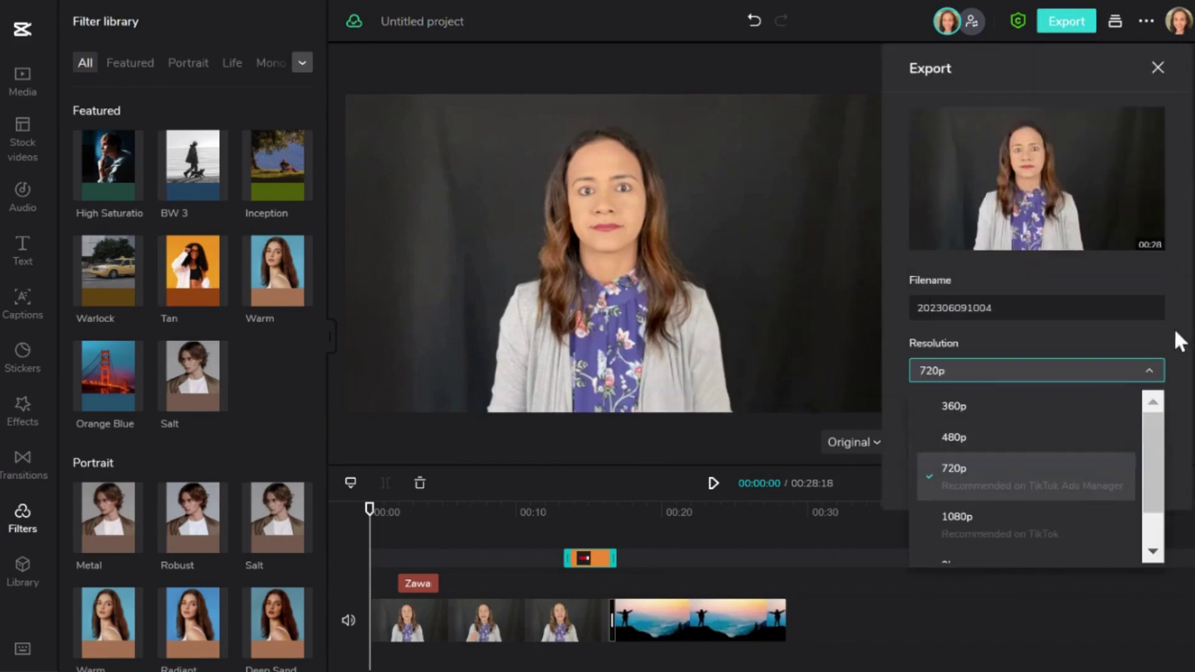
left_click(1181, 463)
left_click(1036, 458)
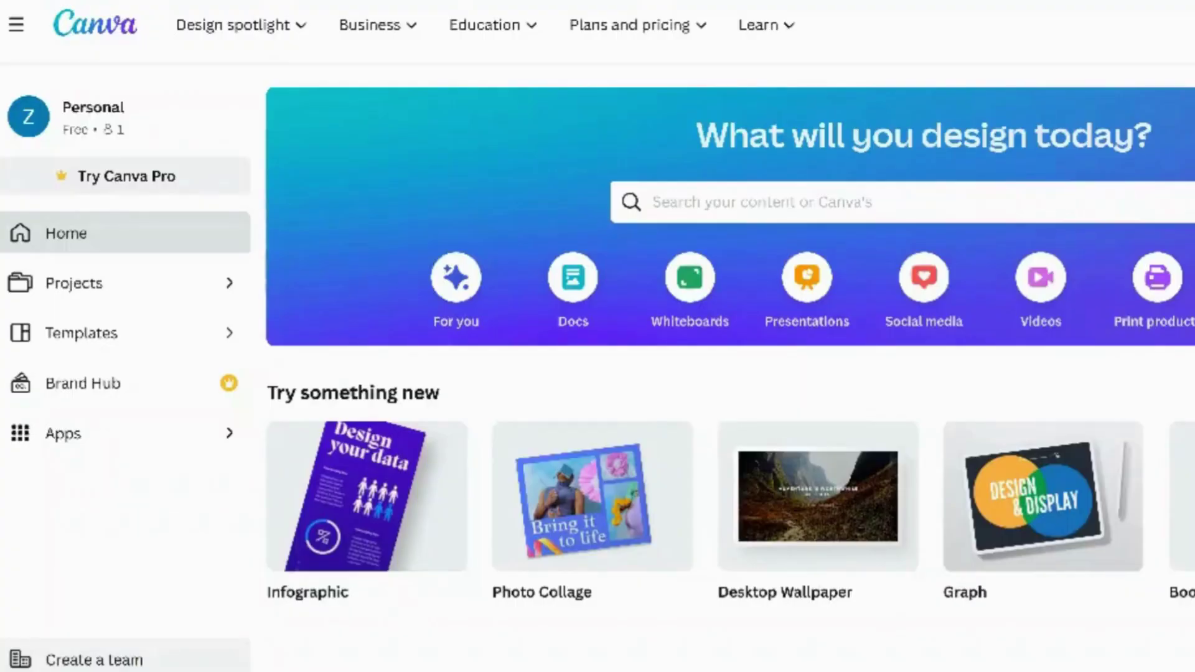
scroll(730, 497, "right", 5)
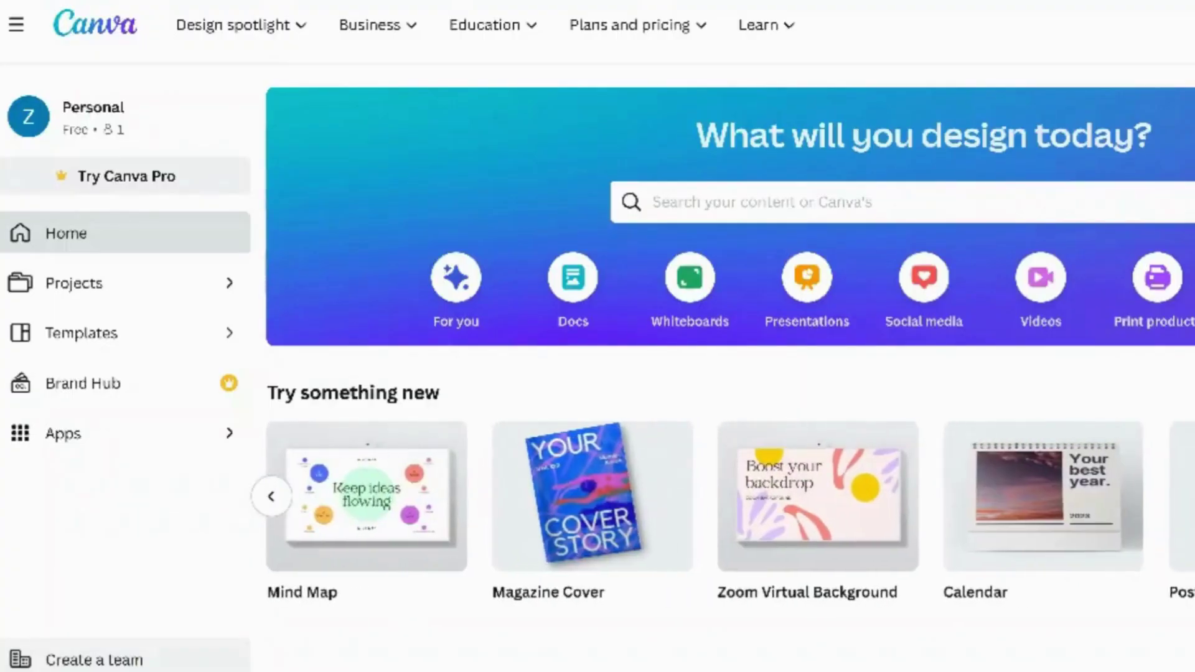
scroll(731, 498, "right", 5)
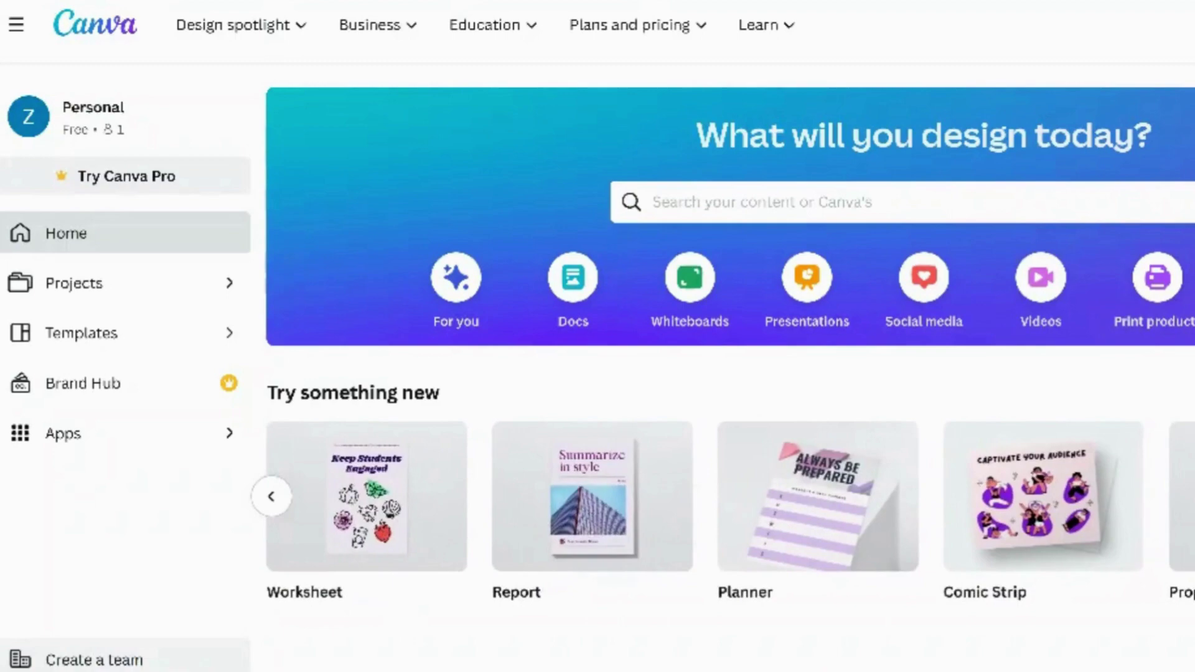
scroll(731, 497, "right", 5)
scroll(731, 497, "right", 5)
scroll(731, 497, "right", 3)
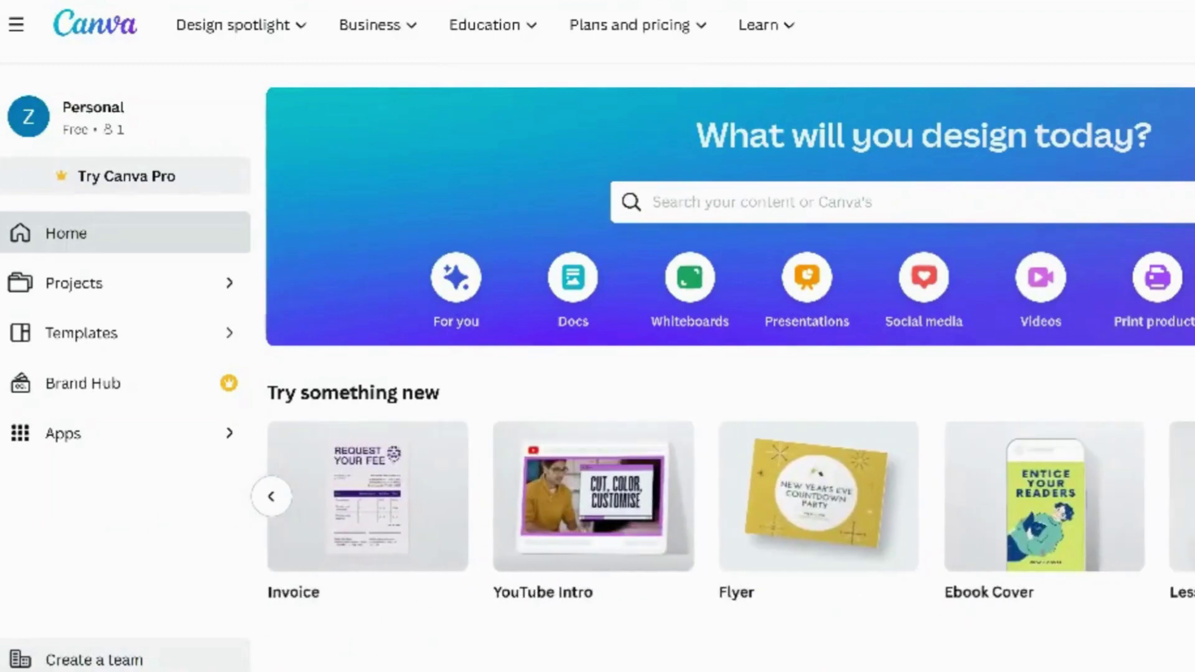
scroll(730, 497, "right", 5)
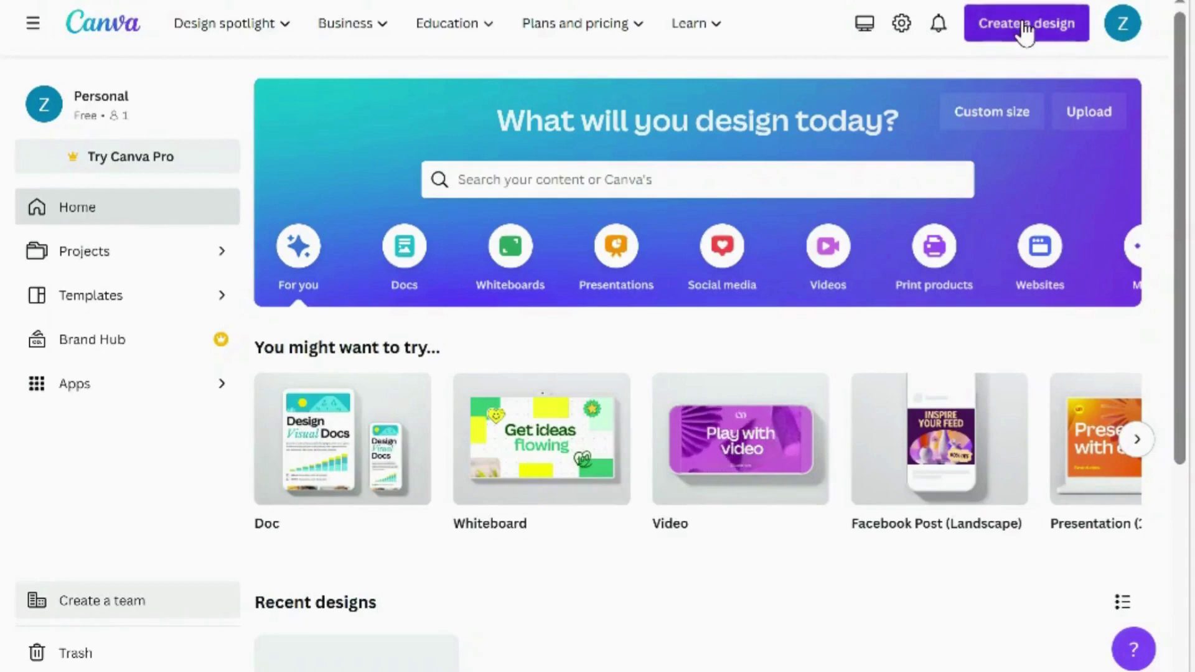
- Create a Canva video design and place the uploaded V23 Outro.mp4 on its page
left_click(1025, 30)
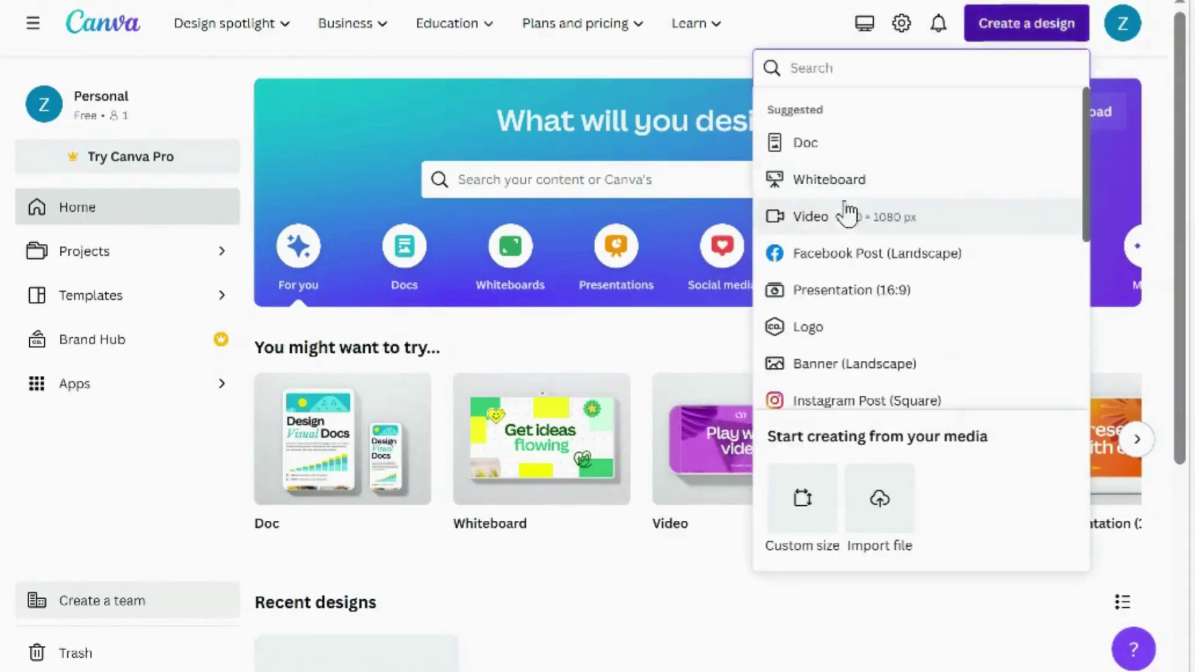
left_click(828, 224)
left_click(233, 122)
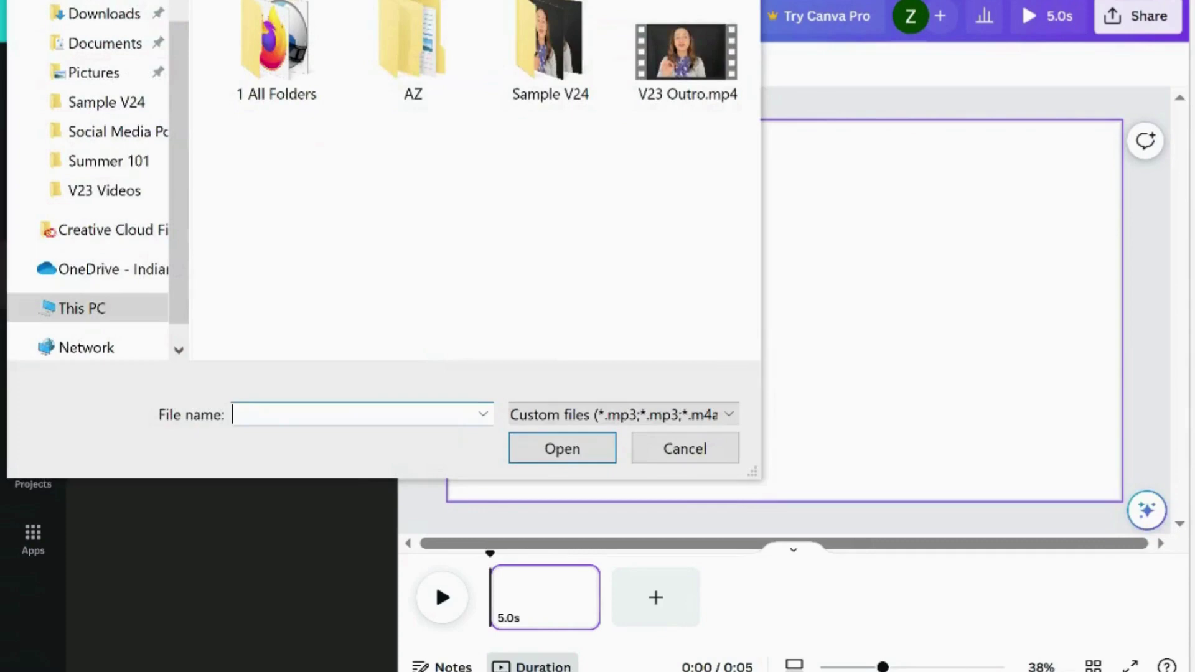
left_click(687, 51)
left_click(560, 450)
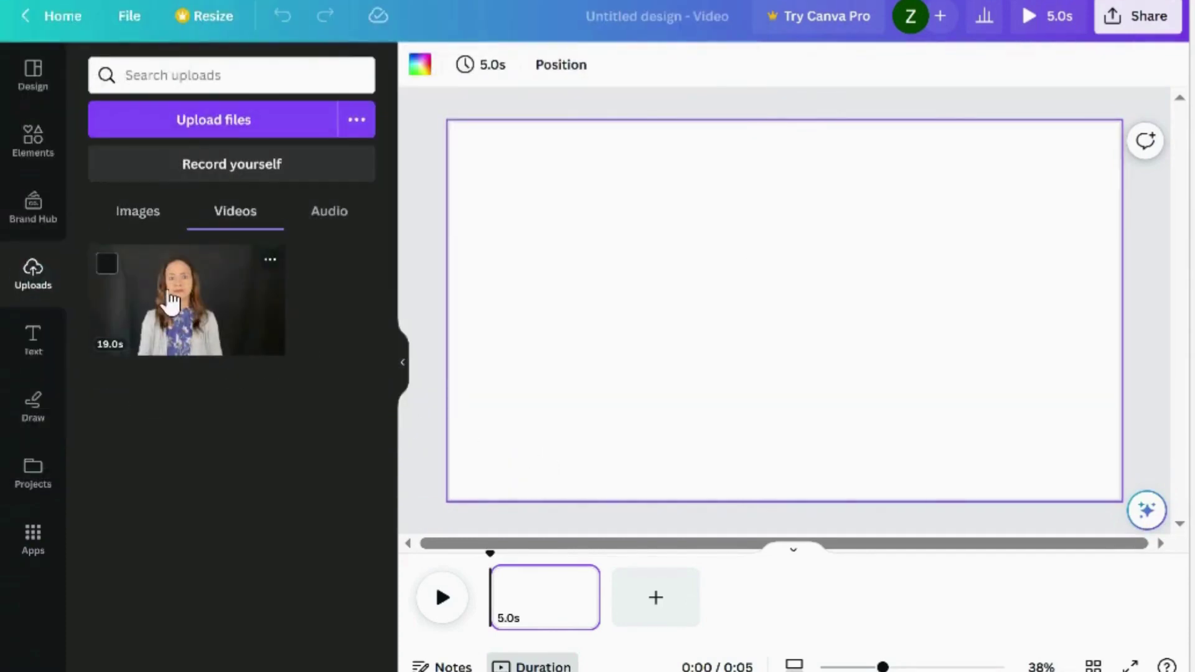
left_click_drag(171, 302, 528, 617)
- Add a heading with the presenter's name in the Telegraf Medium font
left_click(33, 341)
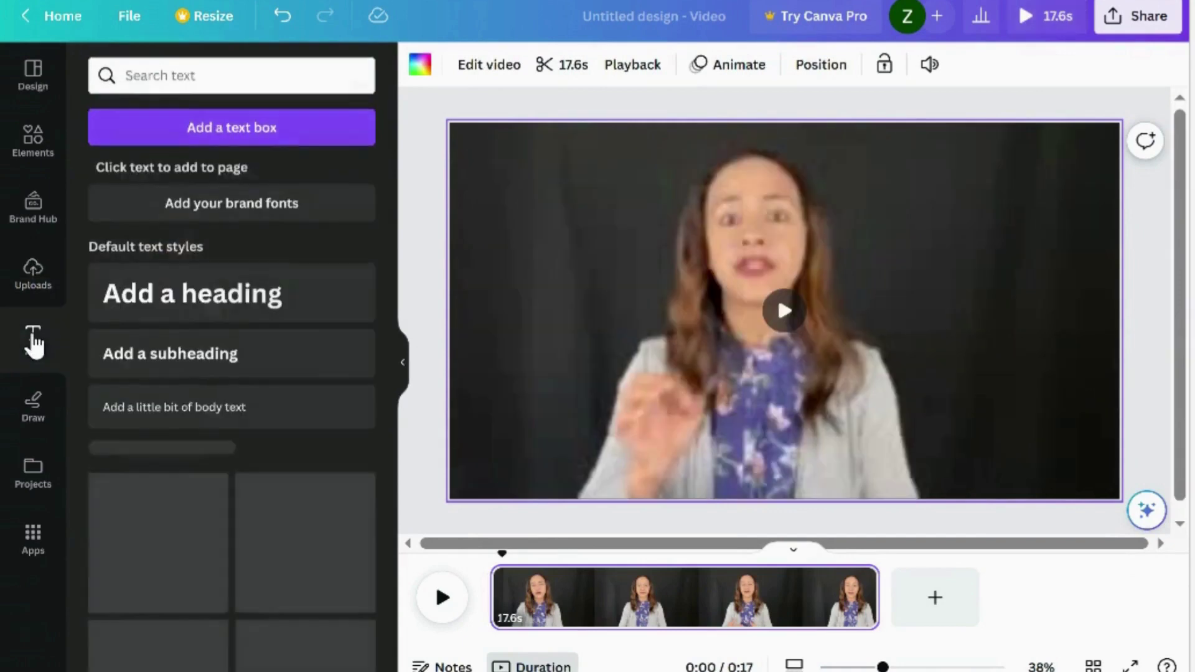
left_click(224, 299)
type("Zaw")
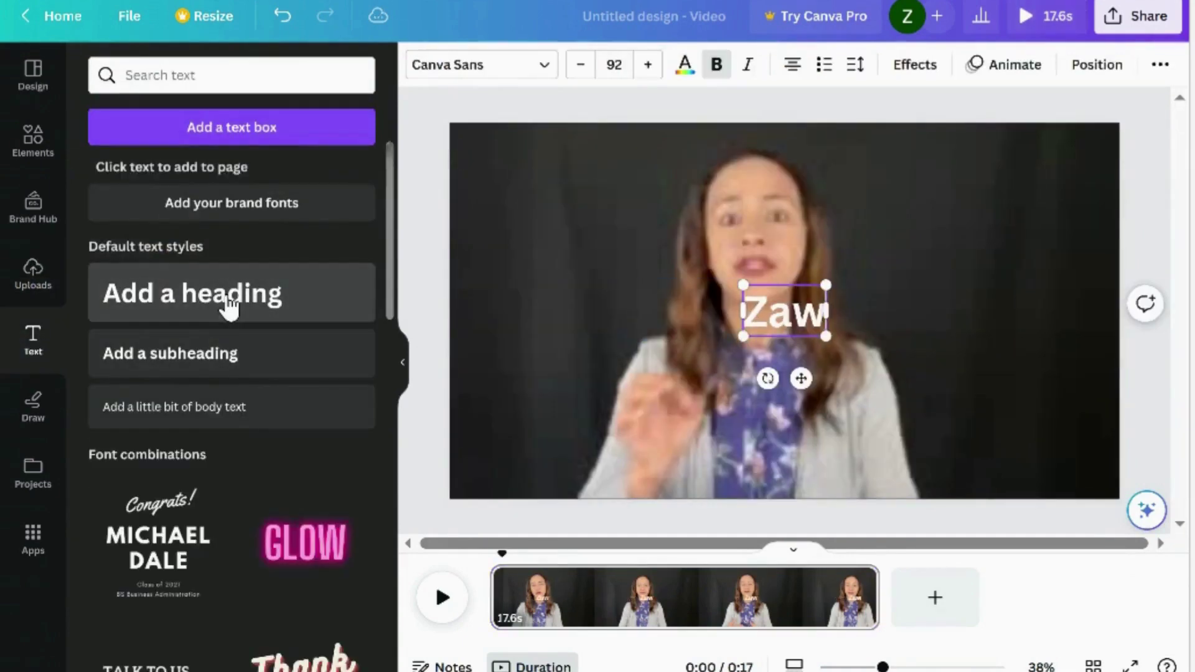
type("an Al Bulushi")
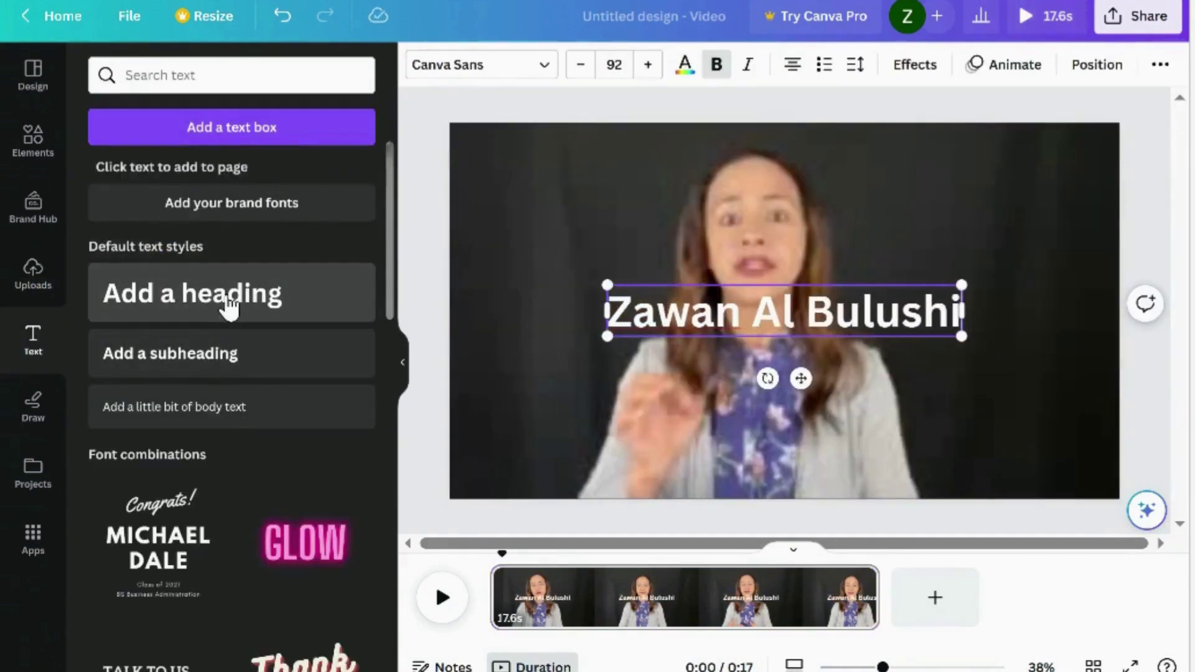
left_click_drag(607, 308, 962, 312)
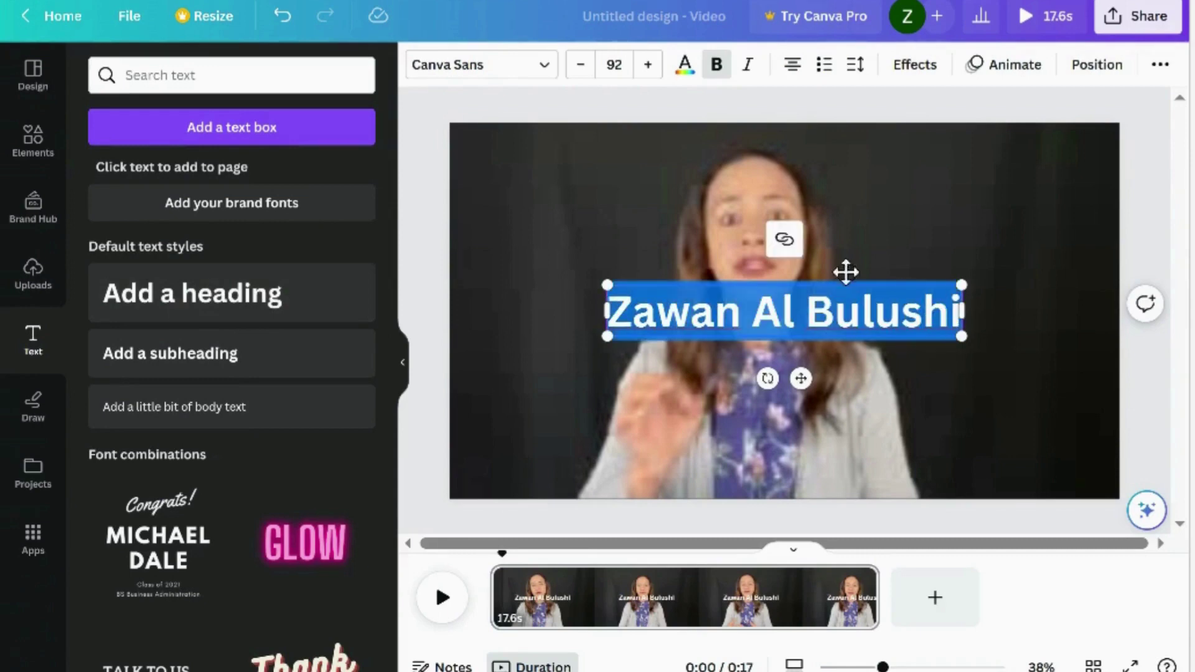
left_click(531, 77)
left_click(197, 386)
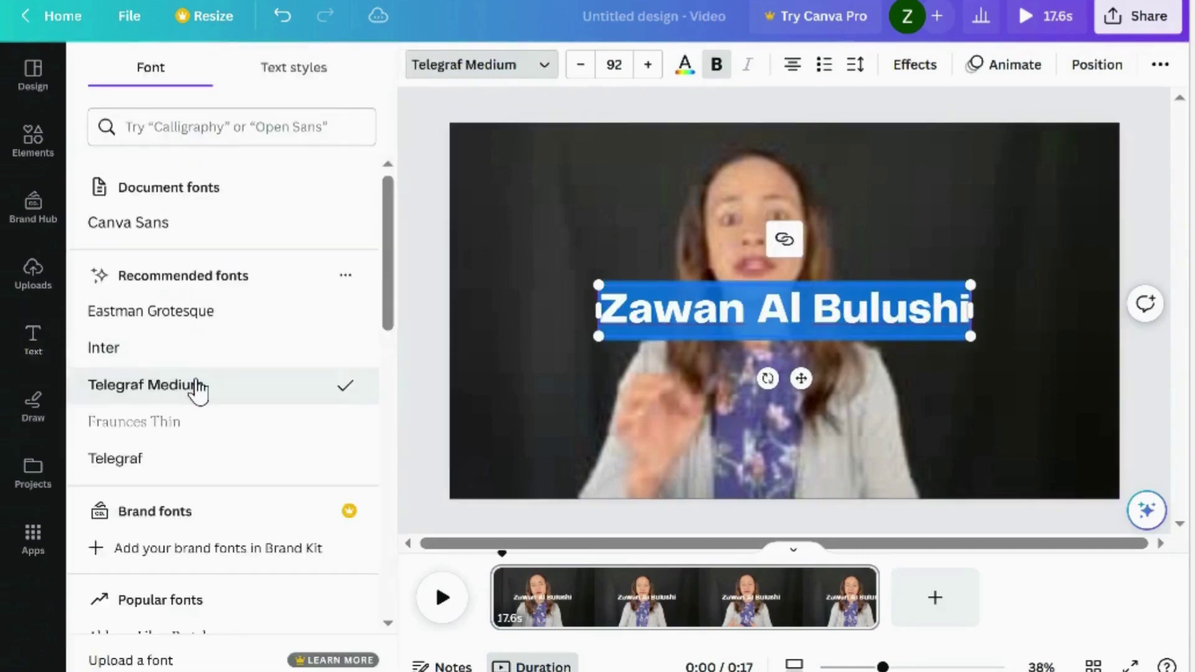
- Make the title text red, then change it to white
left_click(685, 64)
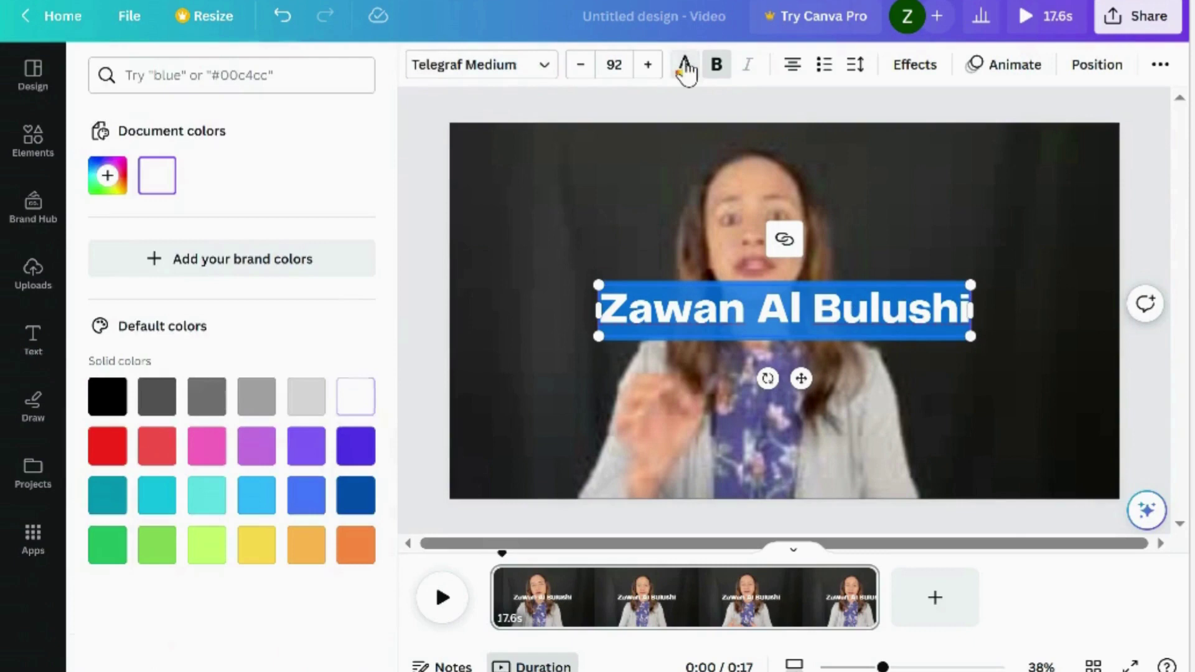
left_click(100, 452)
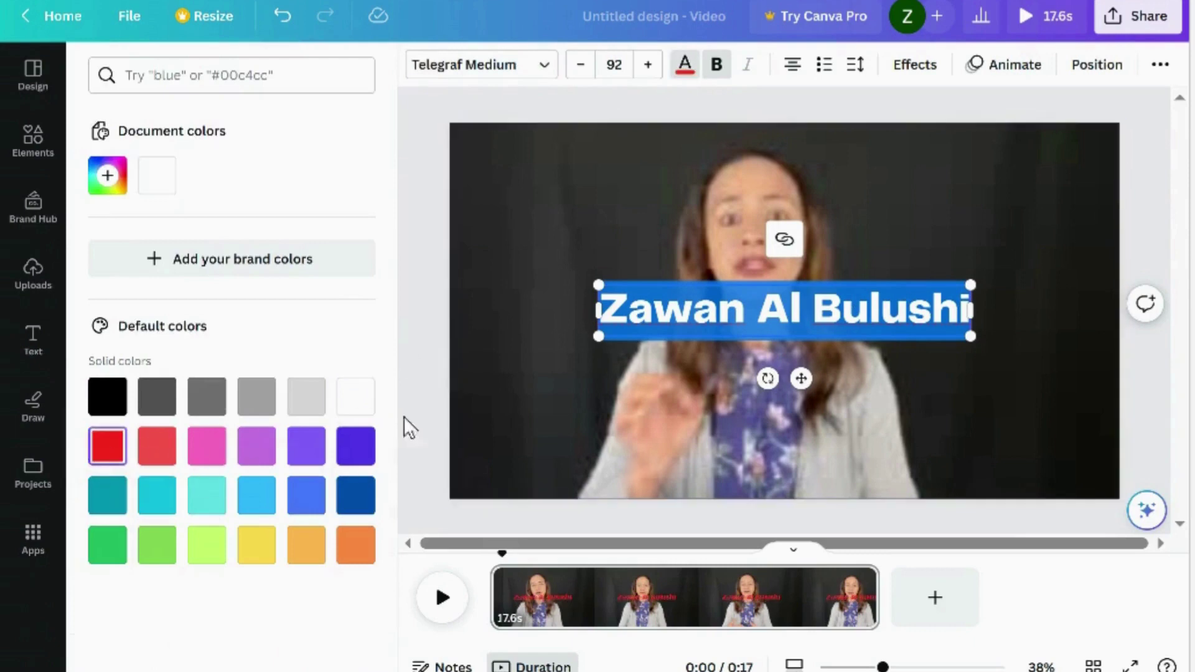
left_click(355, 397)
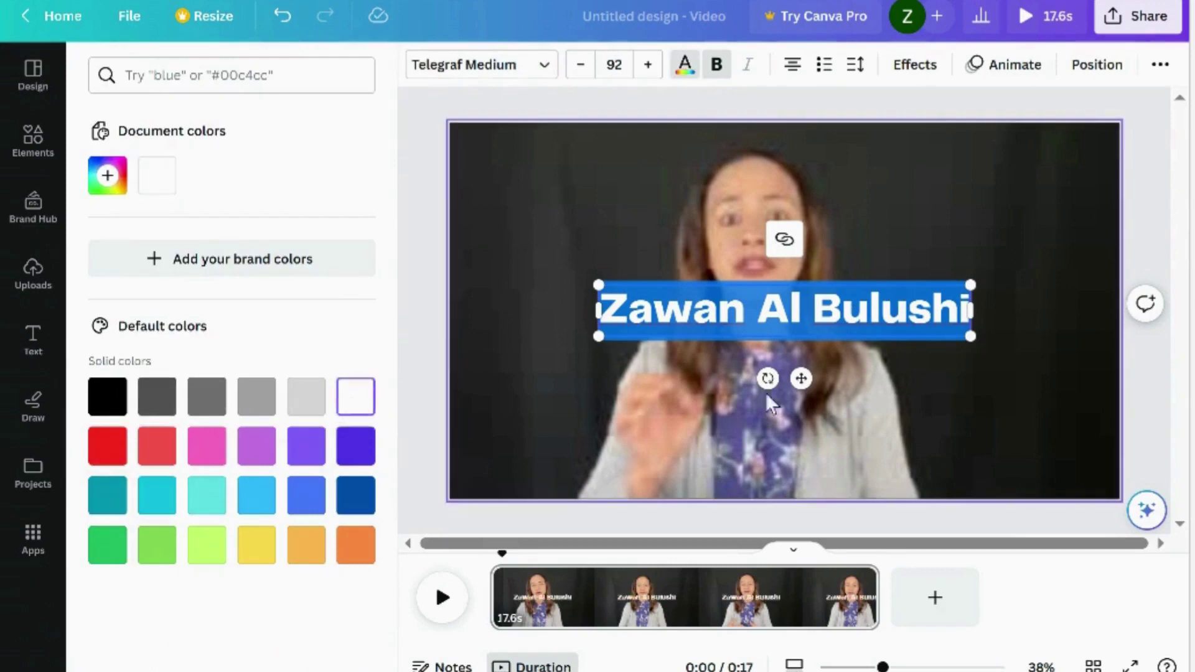
left_click(33, 138)
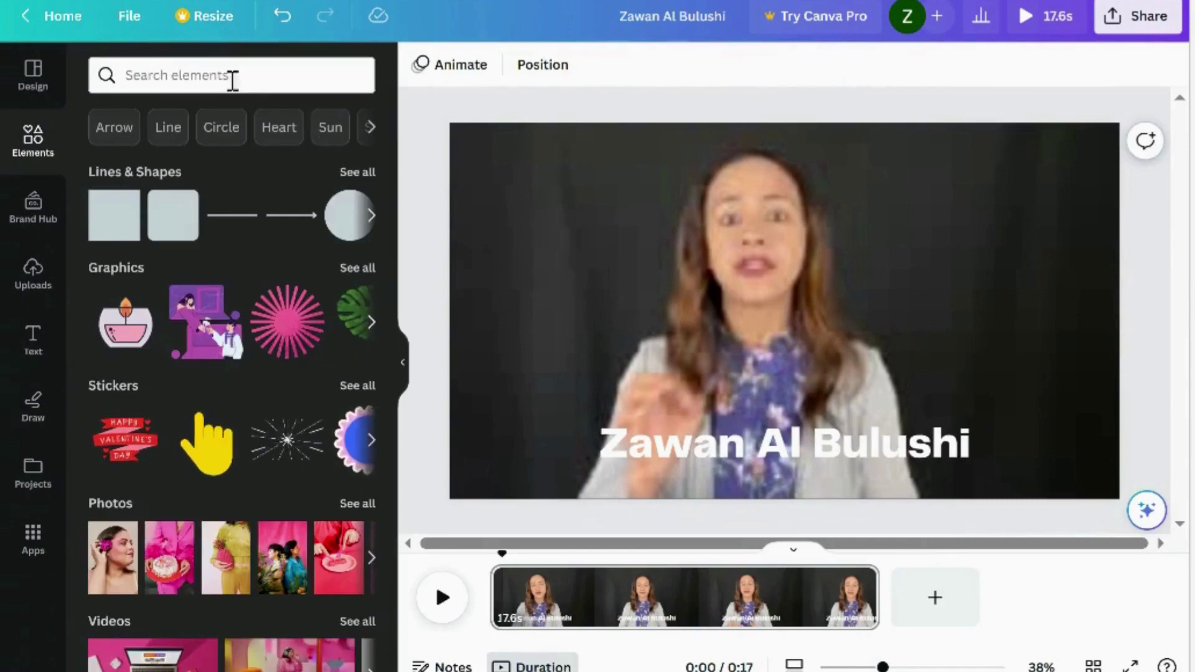
- Search Elements for 'arrow' and add the Arrow shape over the presenter clip
left_click(203, 76)
type("arrow")
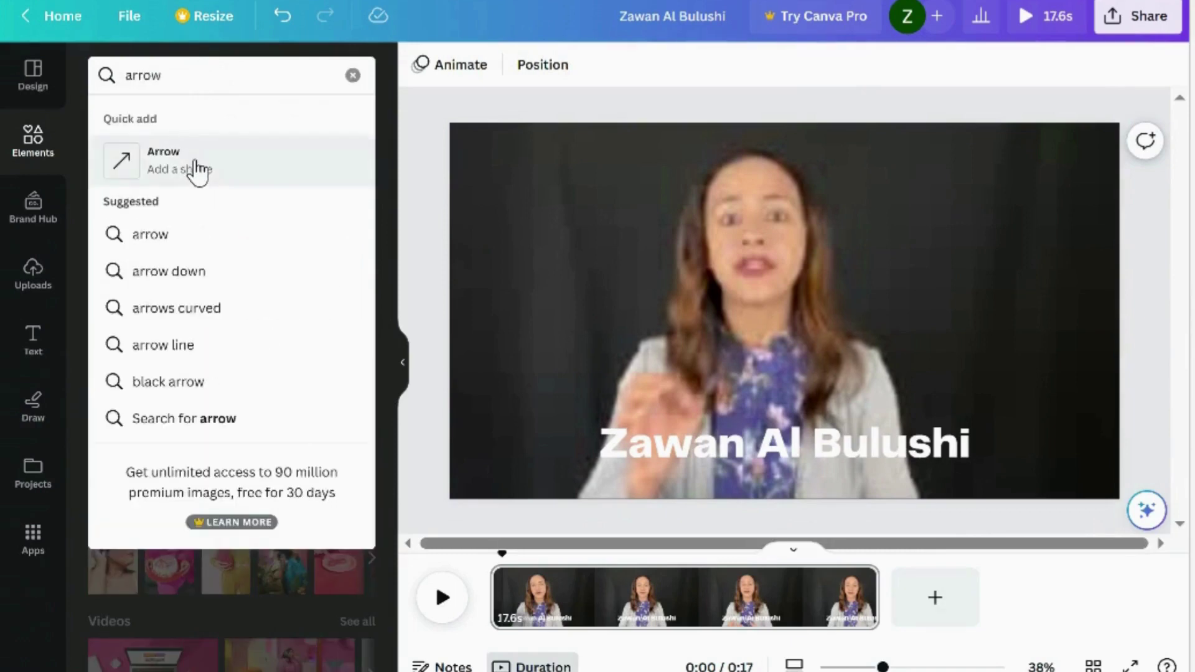
left_click(196, 164)
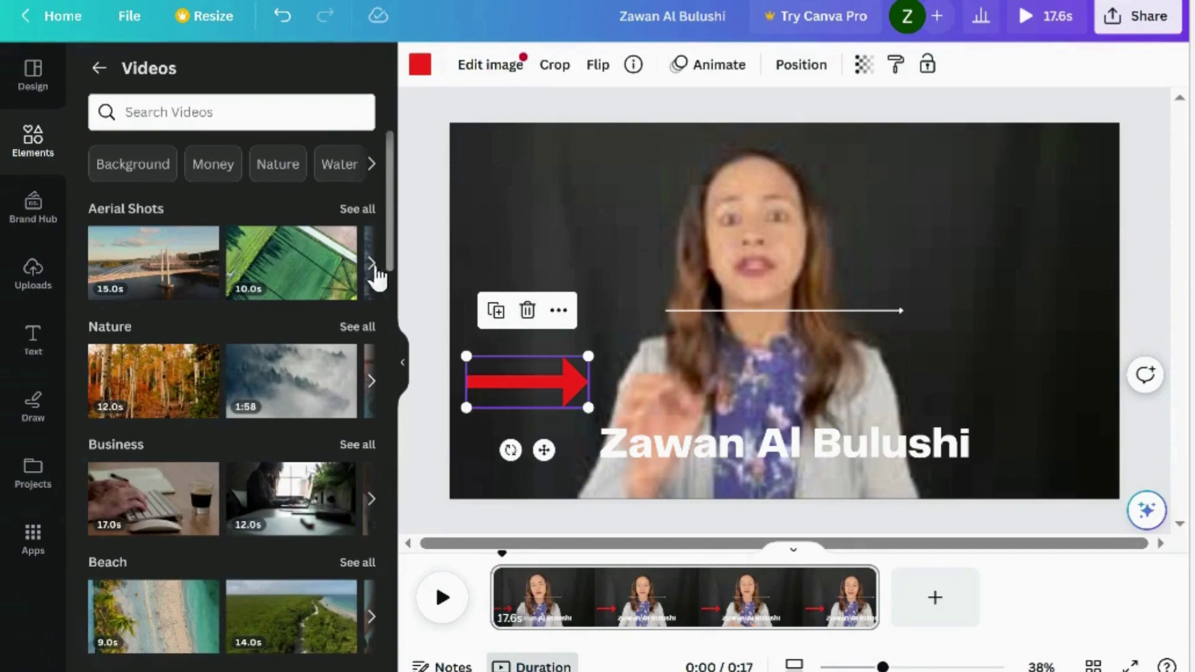
mouse_move(153, 262)
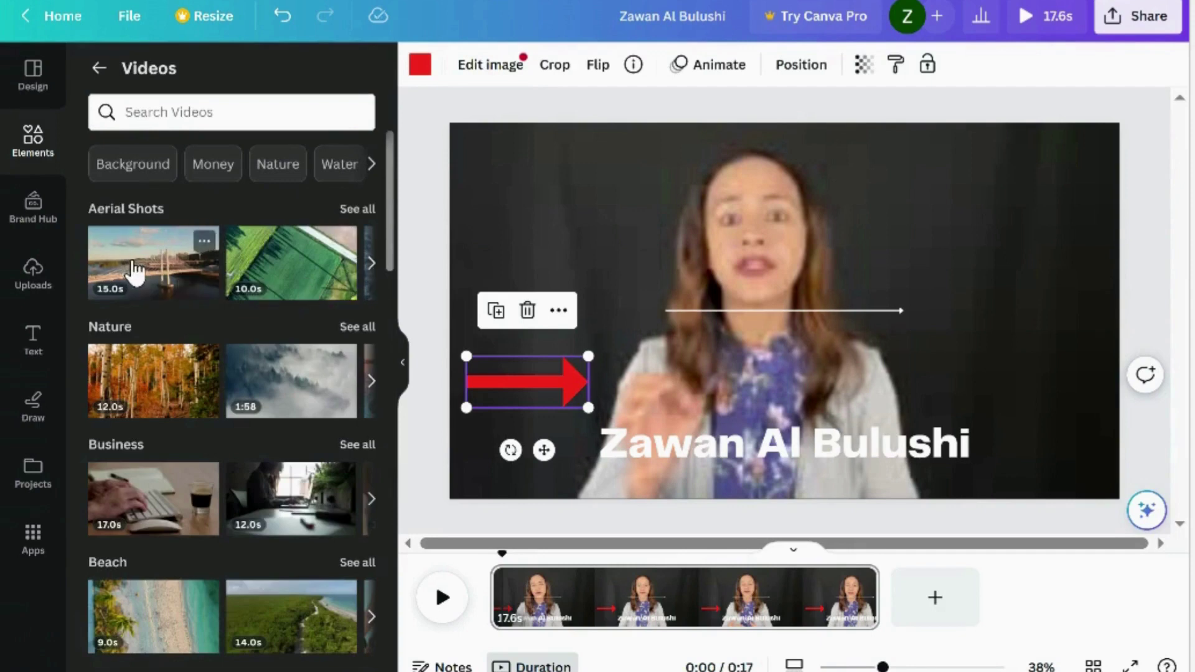
- Place the 15-second aerial bridge stock clip after the presenter clip, making the video 32.6 s
left_click_drag(133, 270, 969, 602)
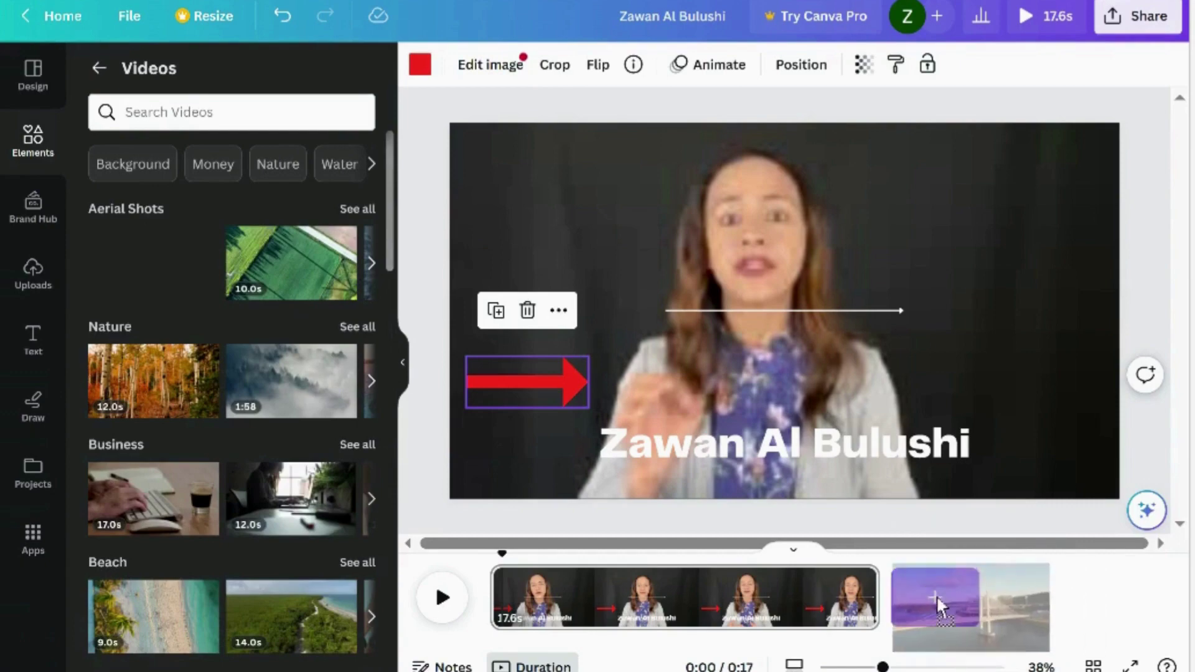
left_click_drag(967, 596, 937, 599)
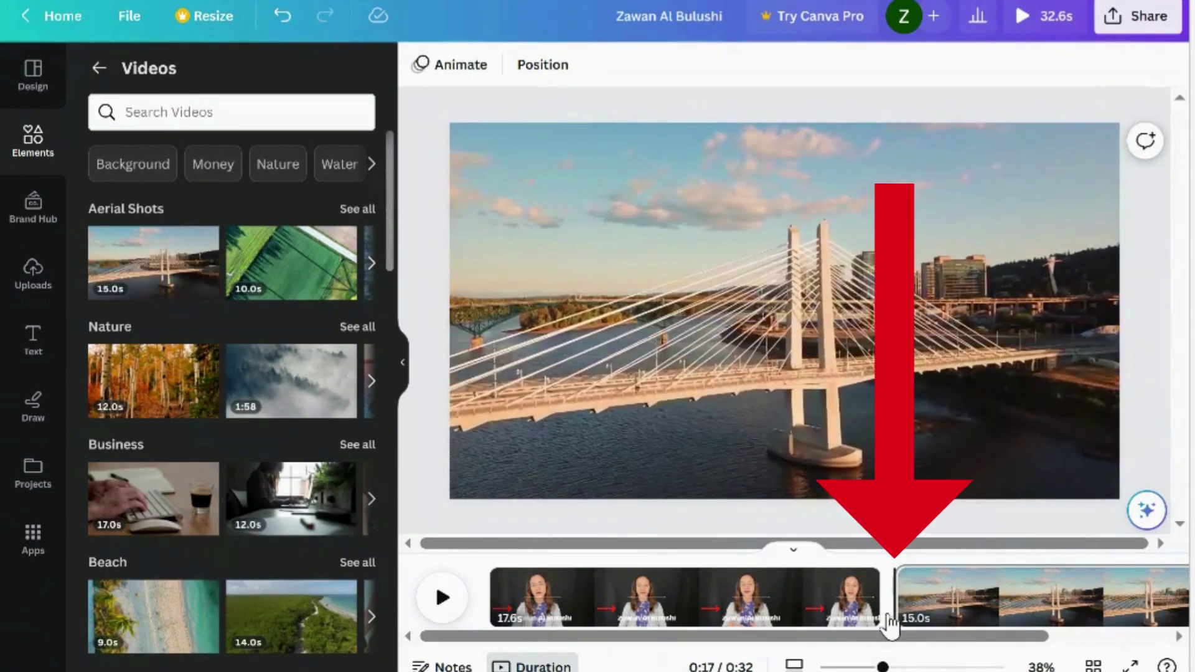
mouse_move(896, 598)
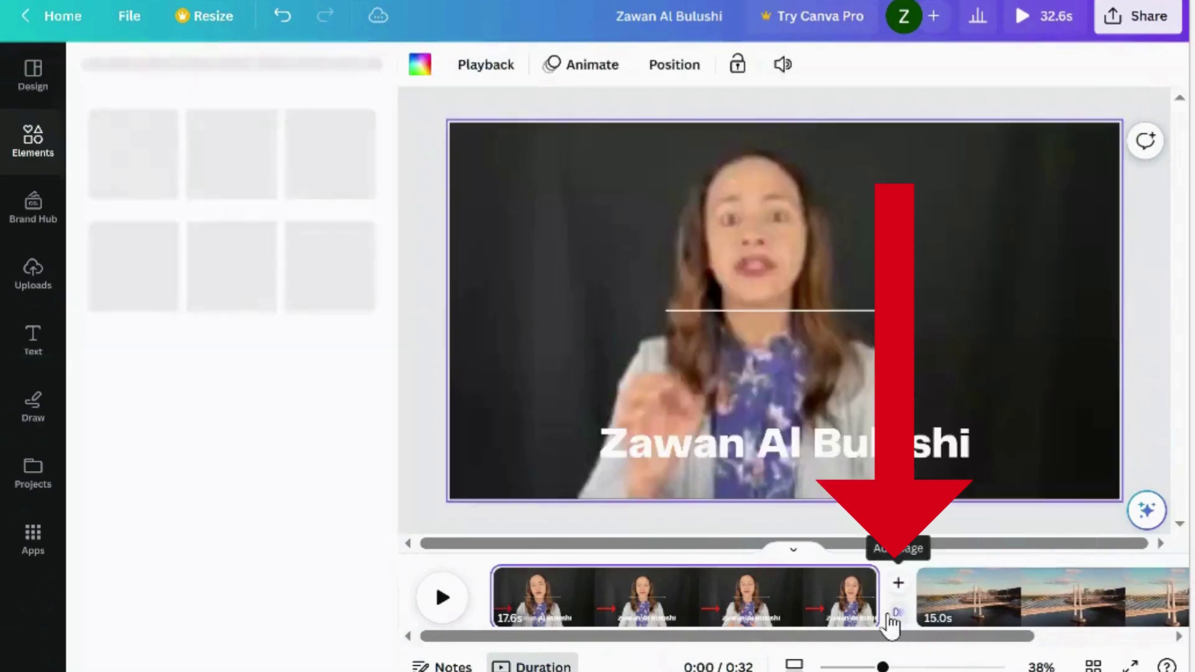
- Join the presenter and bridge clips with a 0.5-second Slide transition
left_click(892, 624)
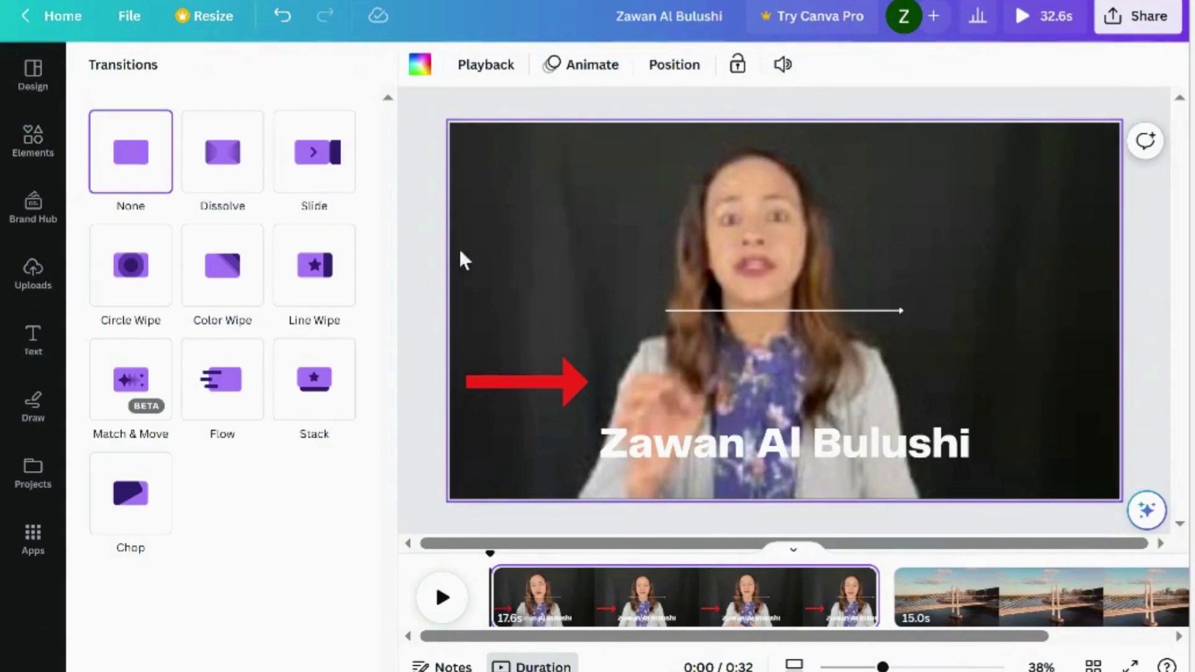
left_click(320, 169)
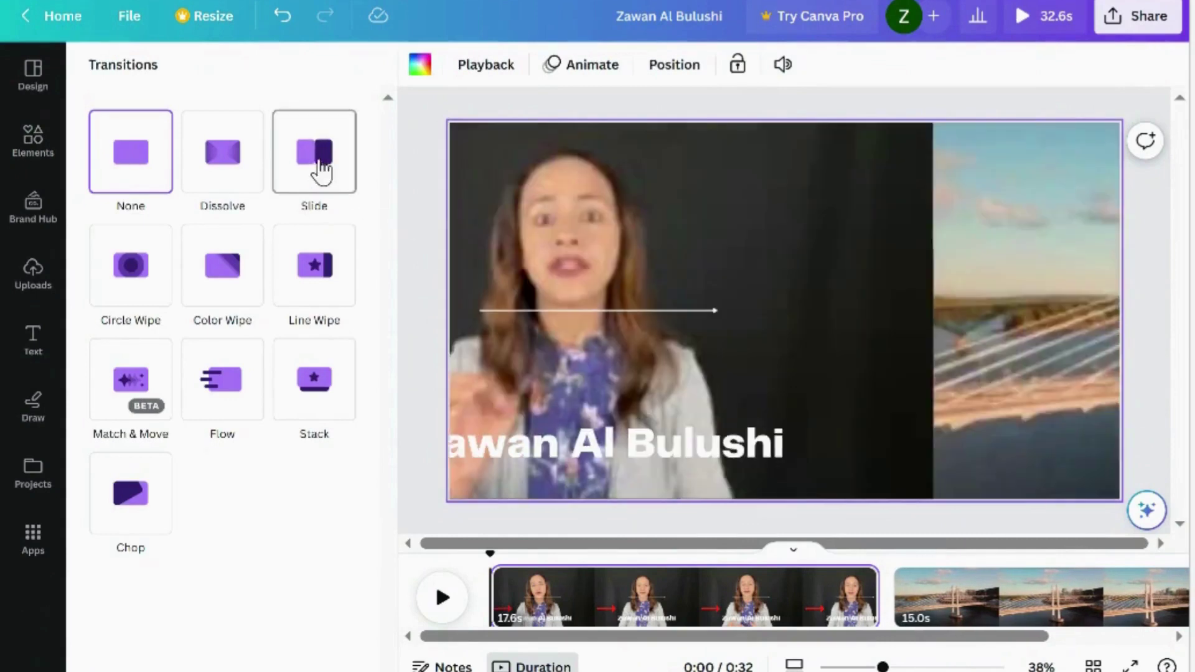
left_click(321, 168)
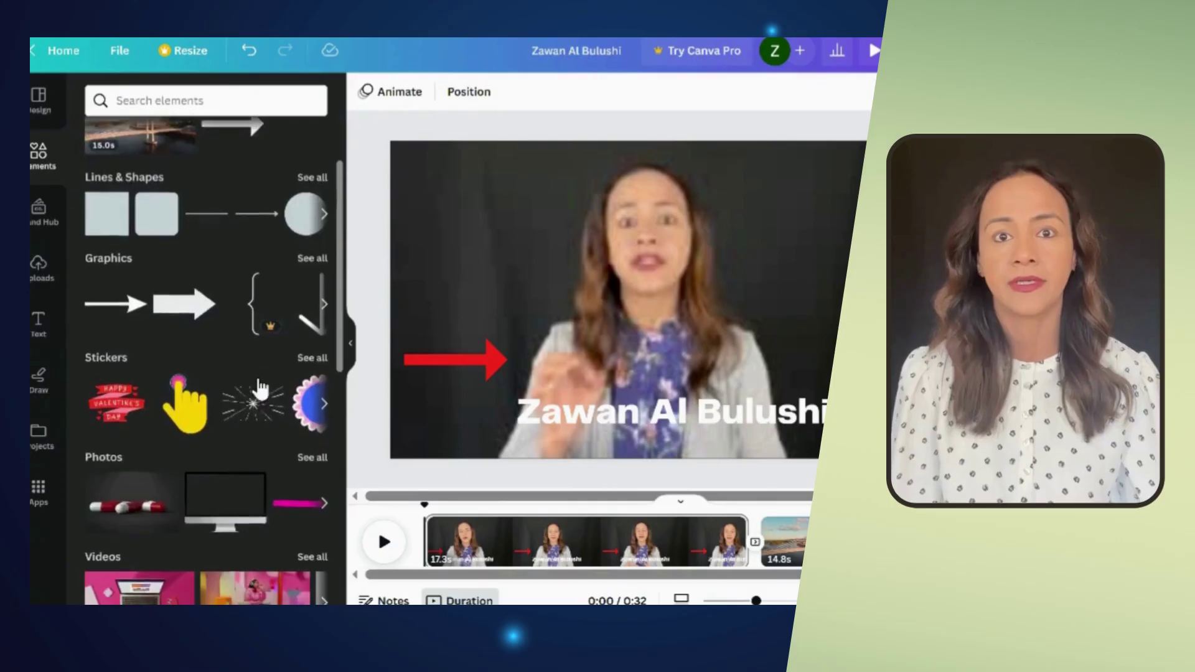
scroll(260, 389, "down", 3)
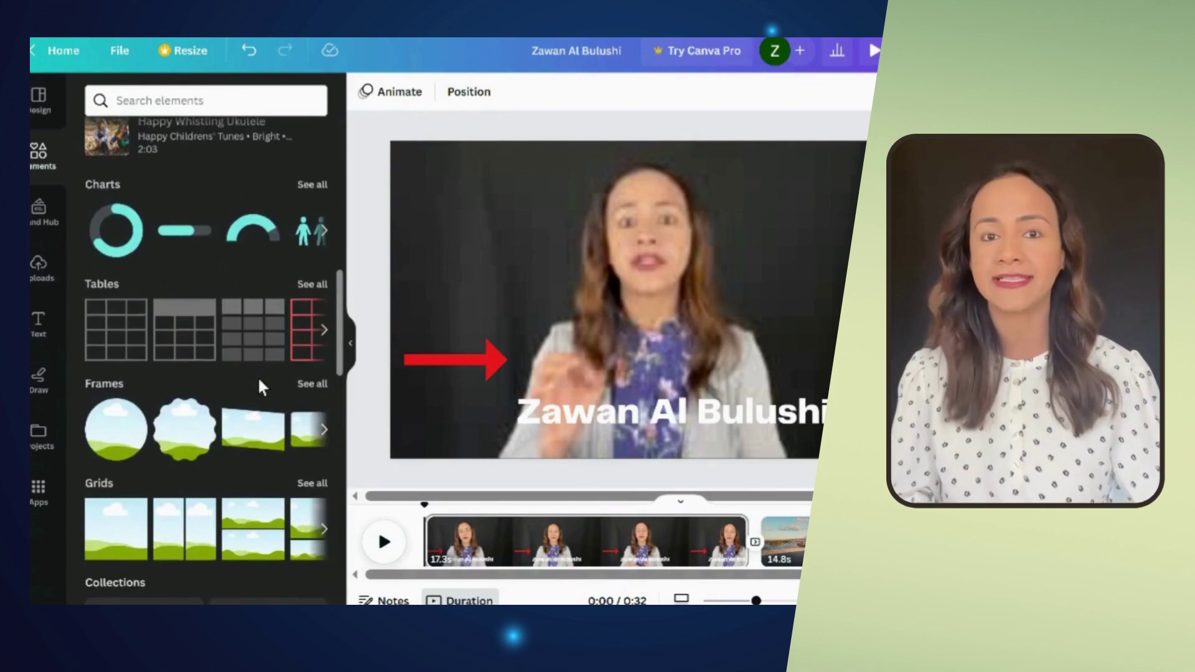
scroll(259, 389, "down", 3)
scroll(260, 388, "down", 3)
scroll(259, 389, "down", 3)
scroll(260, 389, "down", 2)
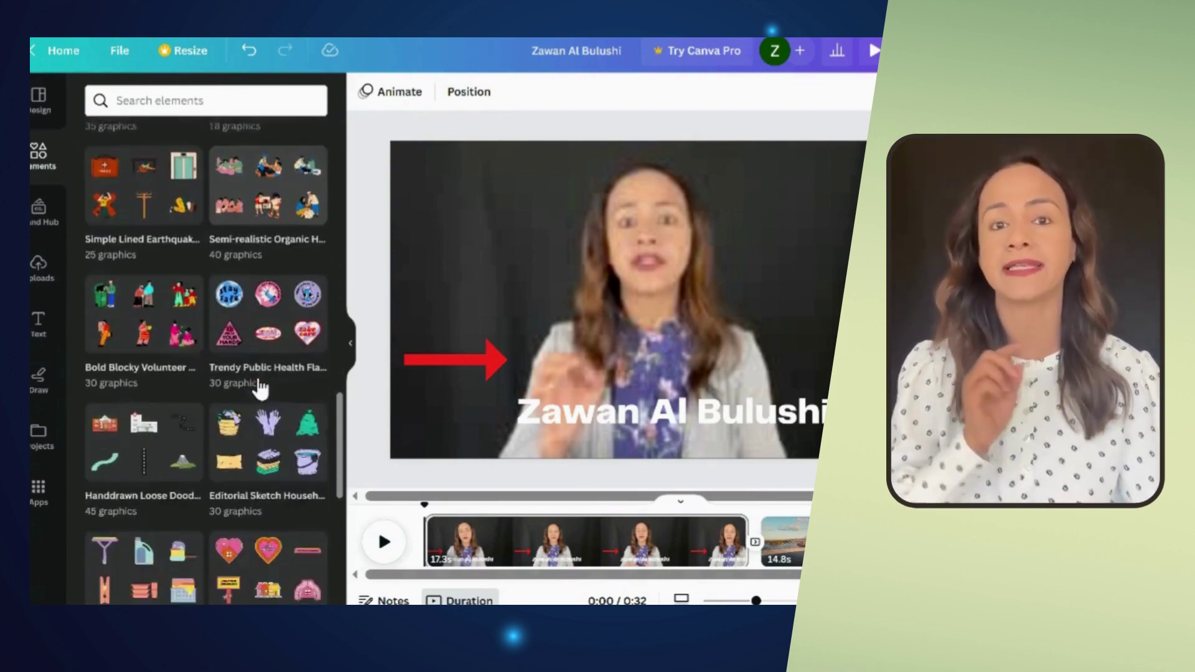
scroll(260, 387, "down", 2)
scroll(260, 385, "down", 3)
scroll(259, 385, "down", 2)
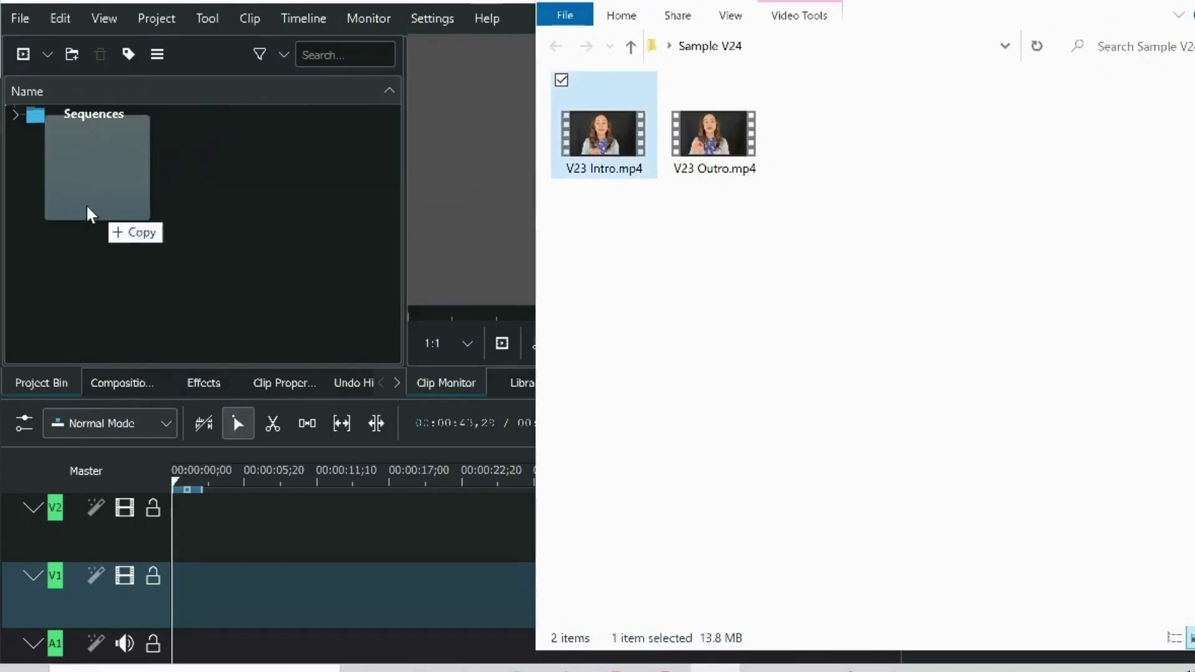
- Import V23 Intro.mp4, match the project profile, and split the Intro clip at the playhead
left_click_drag(603, 136, 81, 213)
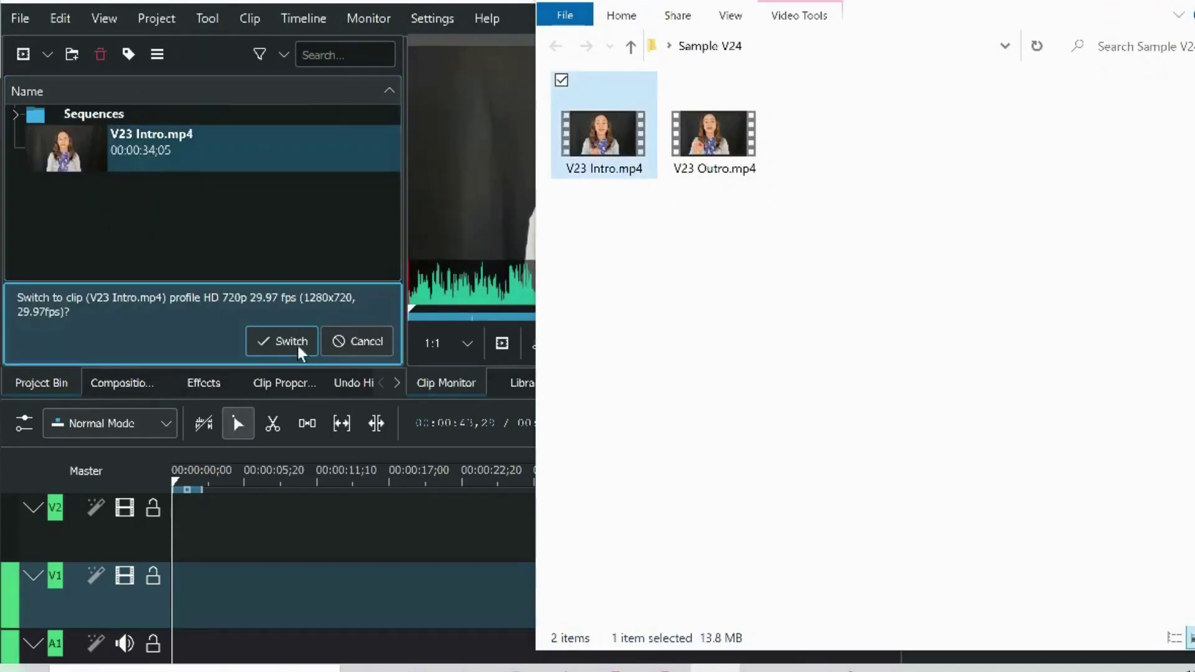
left_click(282, 341)
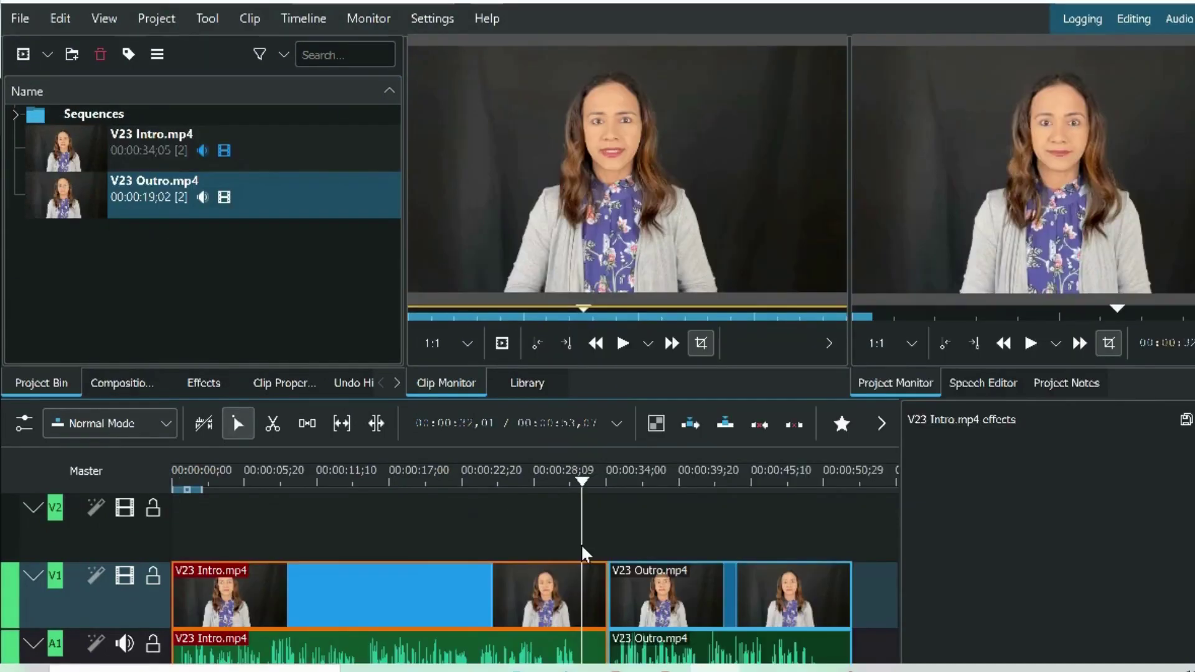
left_click(274, 428)
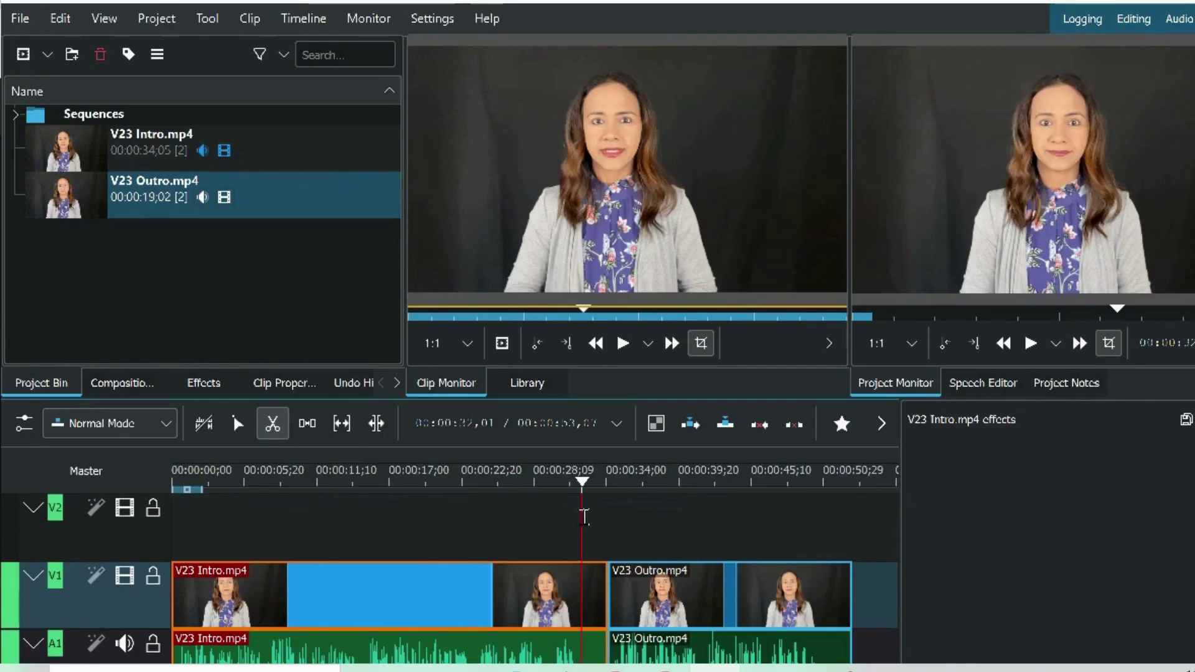
left_click(584, 593)
- Delete the Intro's cut-off tail and move the Outro clip onto V2 over the Intro's end
key("s")
key("Delete")
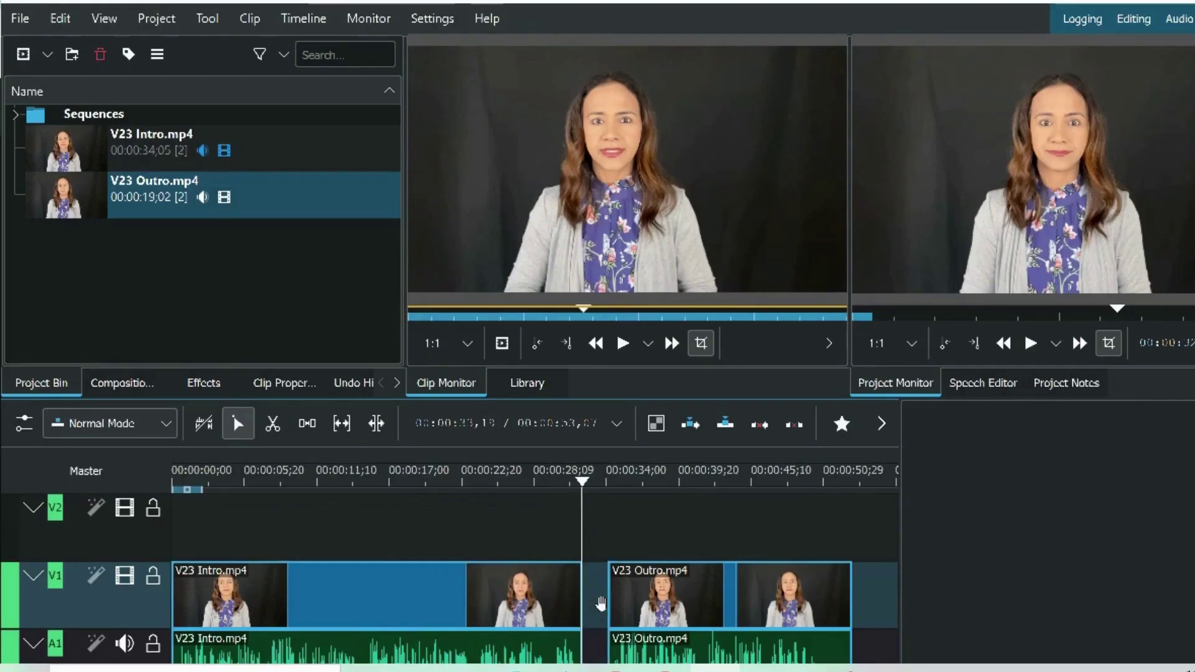
mouse_move(651, 600)
left_mouse_down()
mouse_move(631, 604)
mouse_move(592, 561)
left_mouse_up()
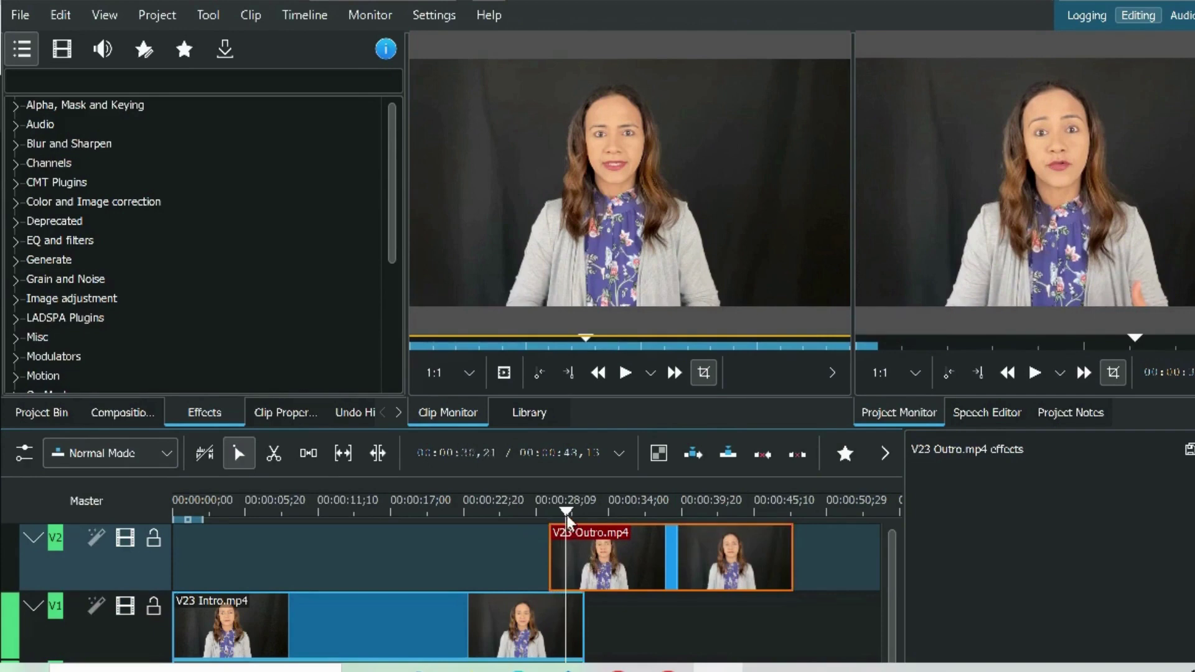
- Add a composition at the Outro's start and change it from Wipe to Push Down
left_click(547, 512)
left_click_drag(547, 513, 550, 514)
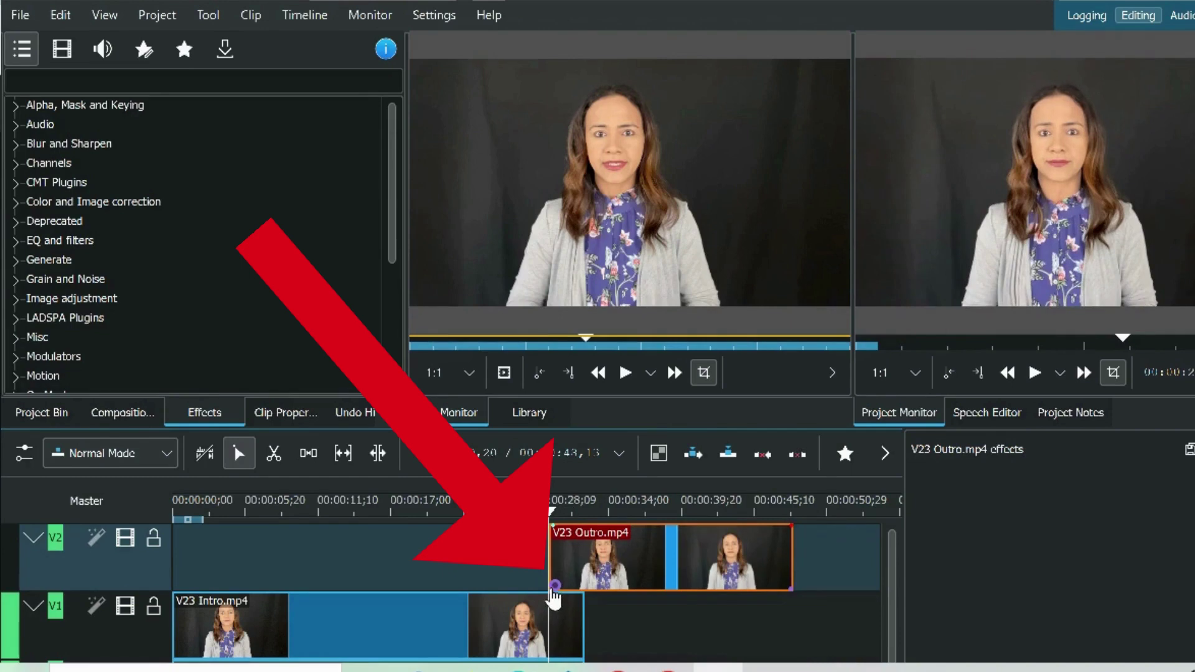
left_click(553, 588)
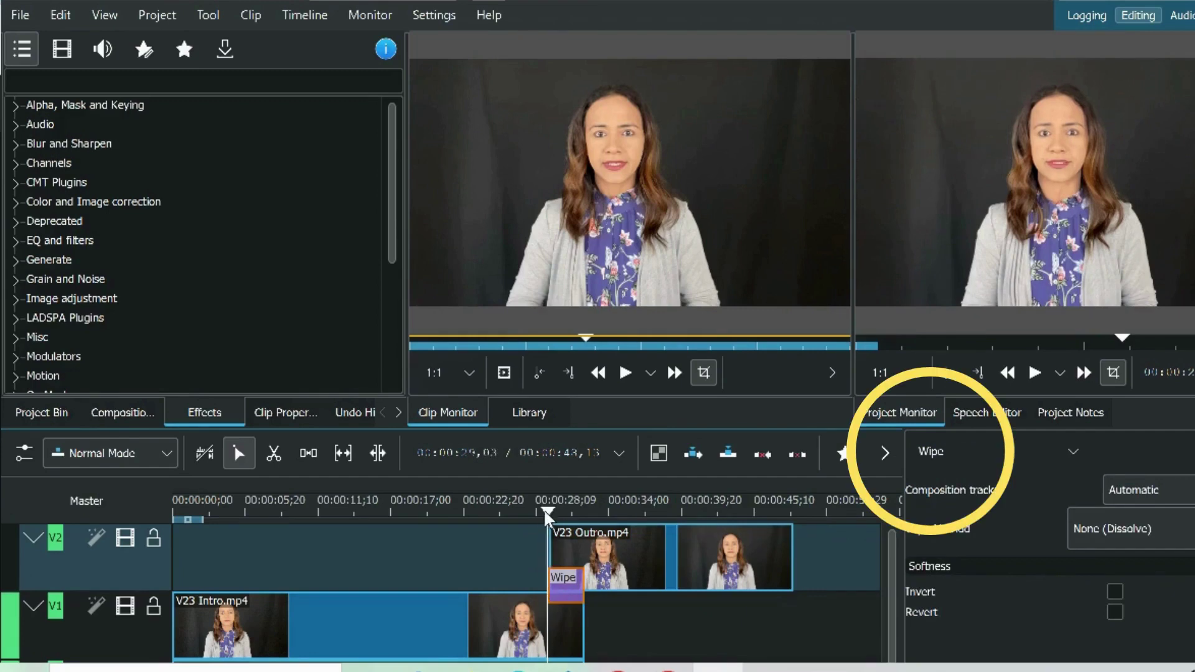
left_click_drag(550, 513, 529, 519)
left_click(990, 451)
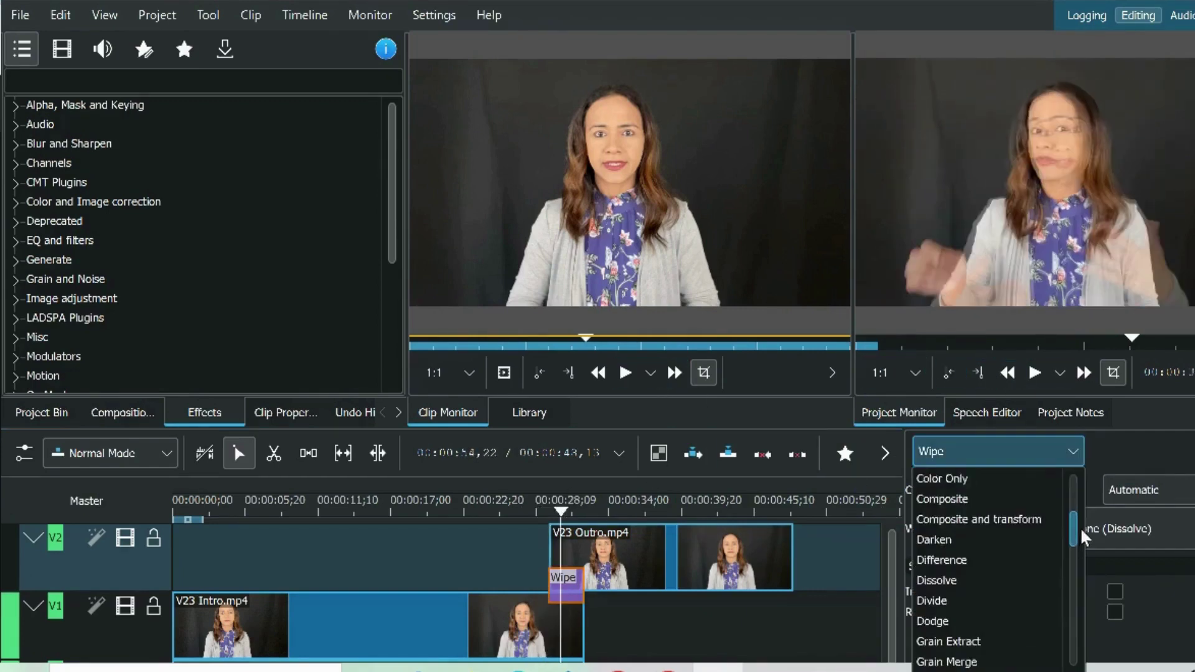
scroll(1090, 551, "down", 3)
left_click_drag(1090, 551, 1103, 579)
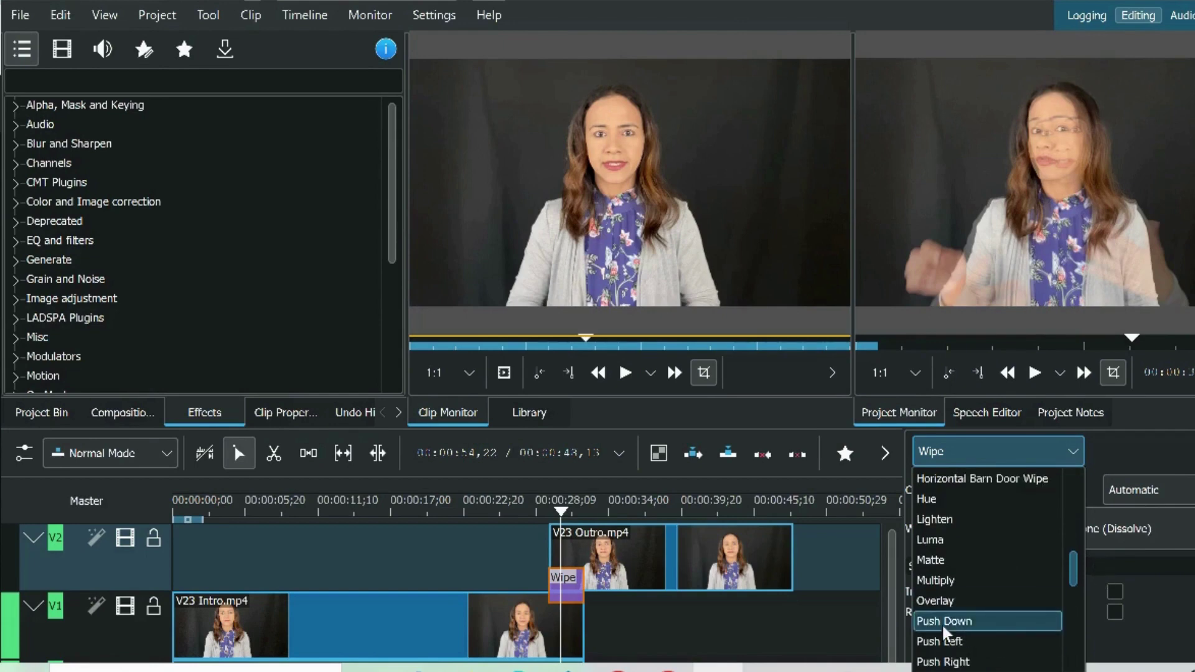
left_click(945, 624)
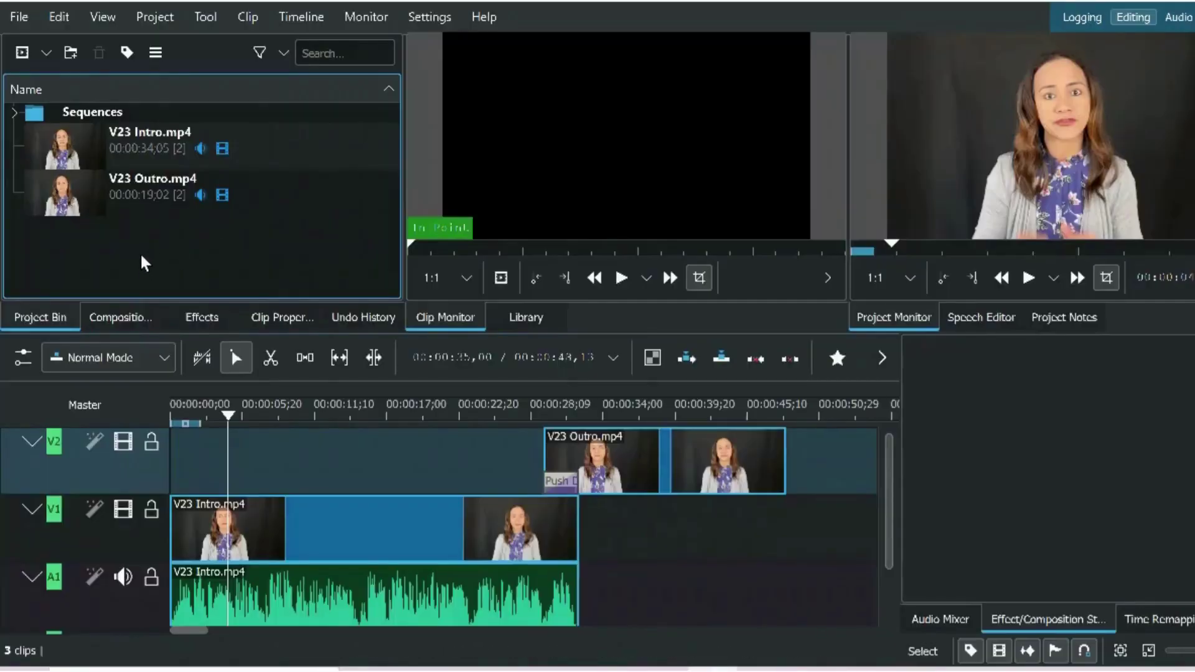
- Start a new title clip with the presenter's name, enlarged to size 48 and coloured dark red
right_click(140, 252)
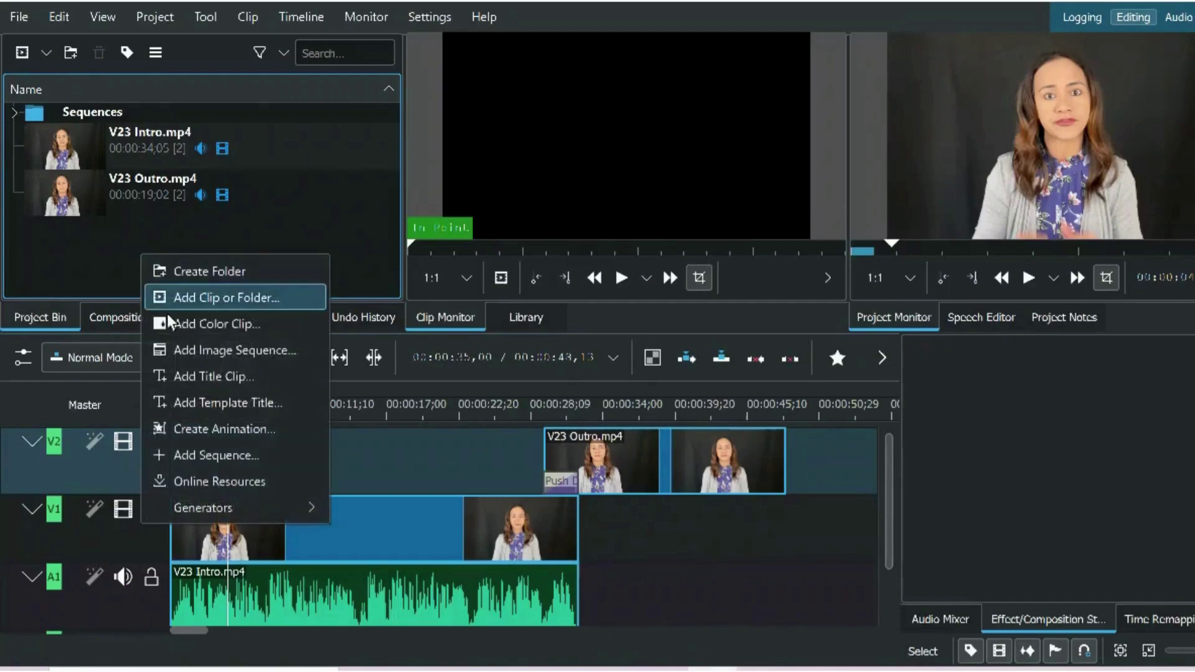
left_click(204, 380)
left_click(314, 325)
type("Zawan")
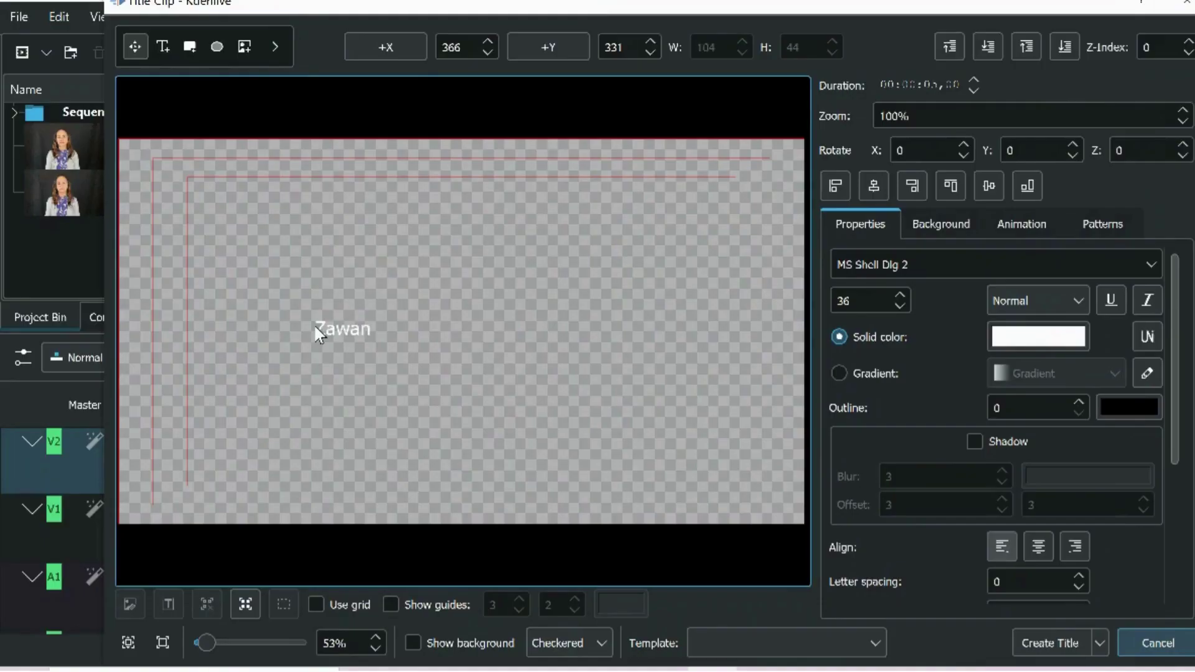
type(" Al Bulushi")
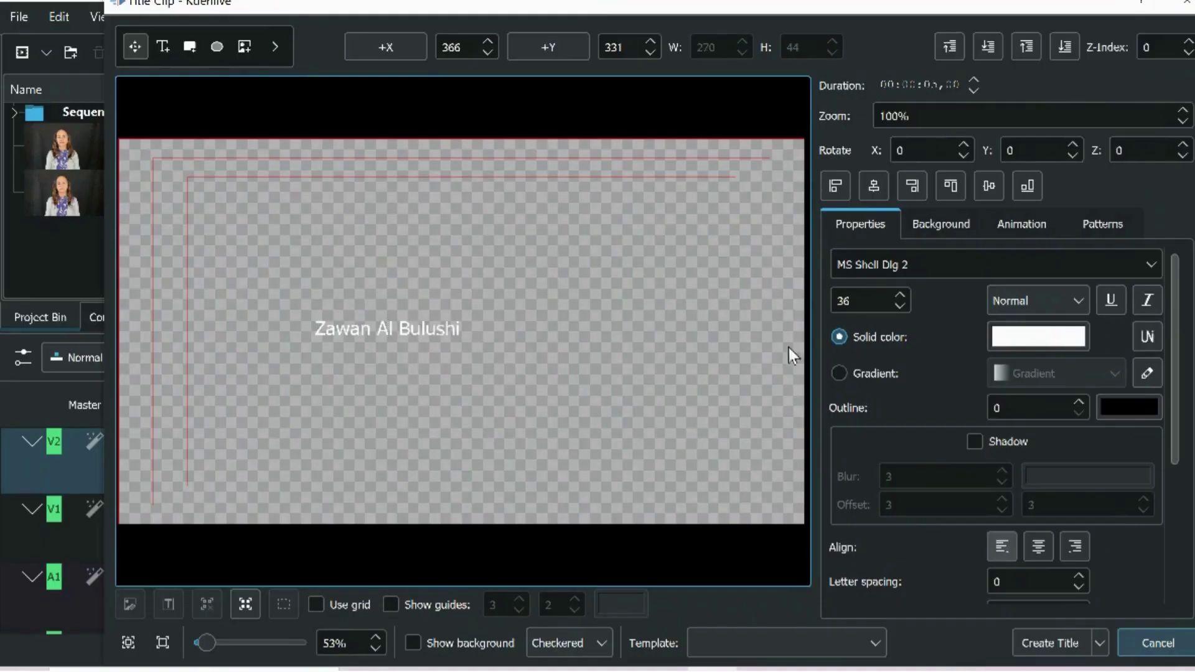
left_click(899, 296)
left_click(899, 296)
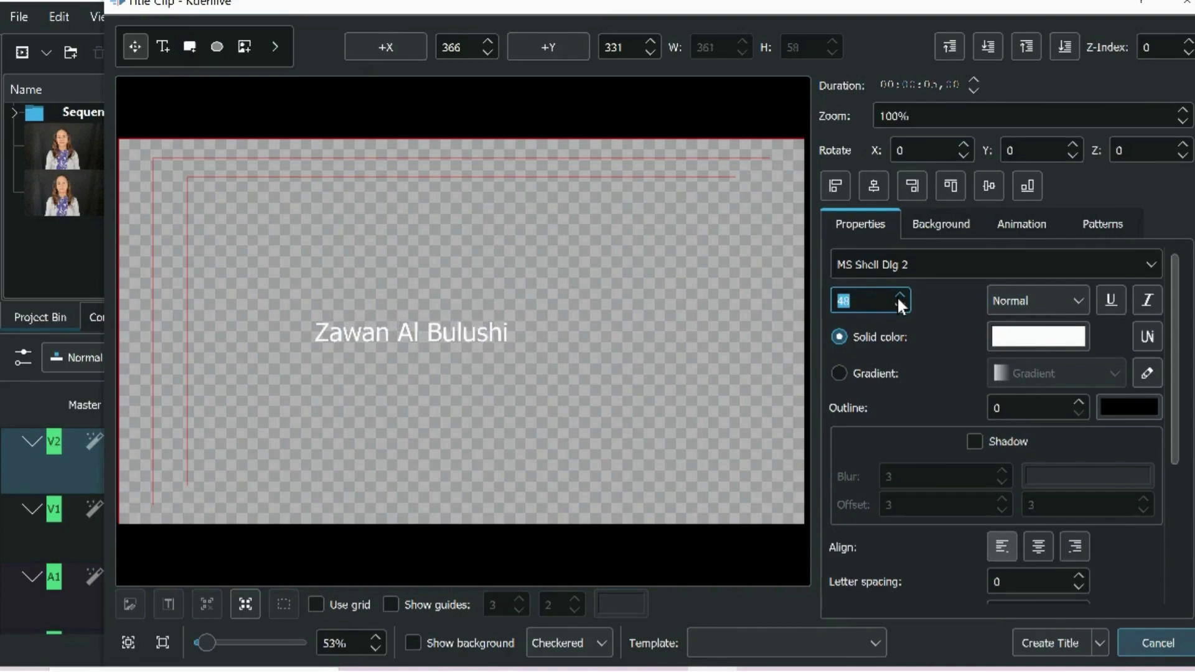
left_click(1036, 338)
left_click(445, 148)
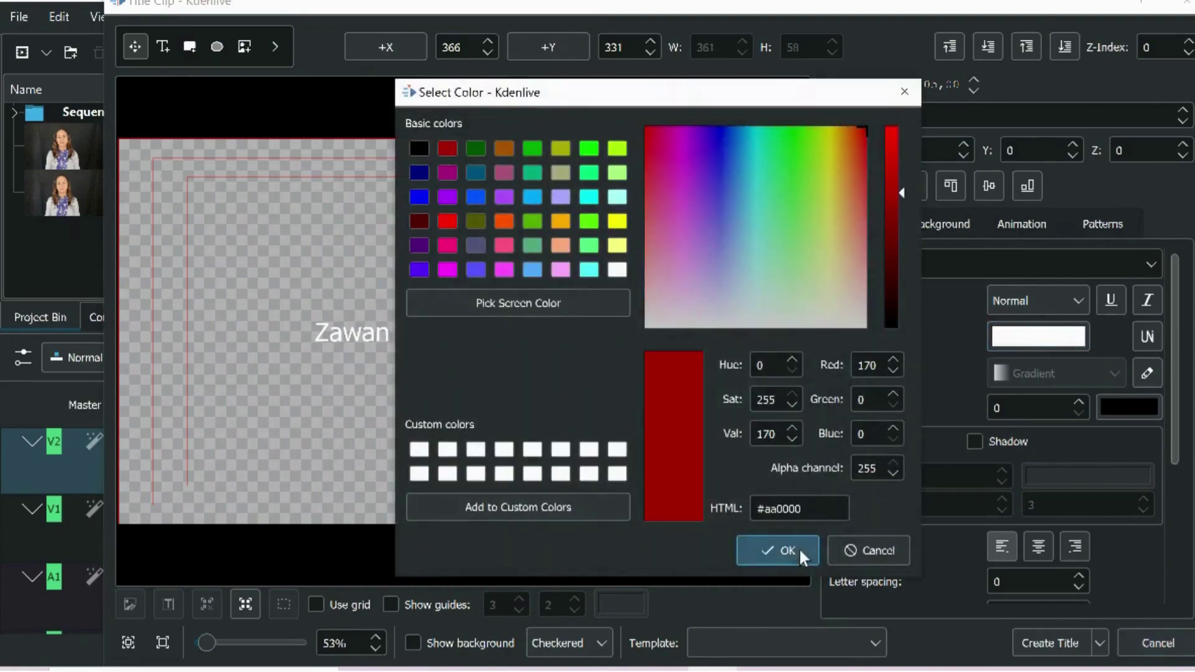
left_click(780, 549)
- Centre the title, create the clip, and place it on V2 near the timeline start
left_click(918, 182)
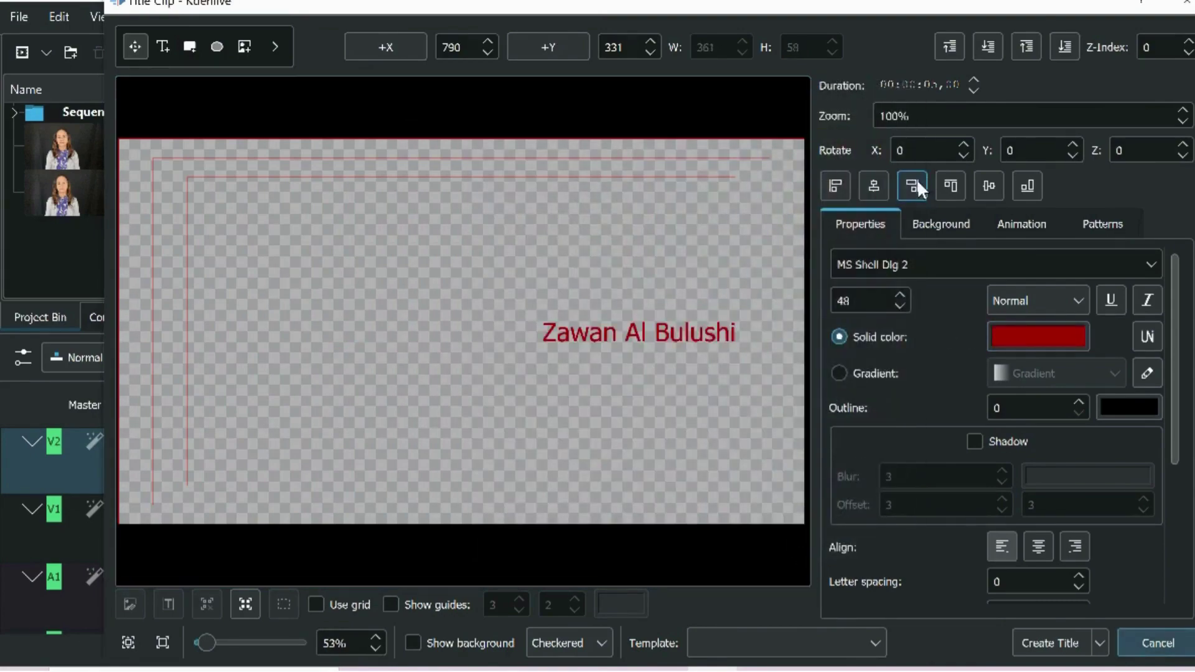
left_click(838, 183)
left_click(682, 356)
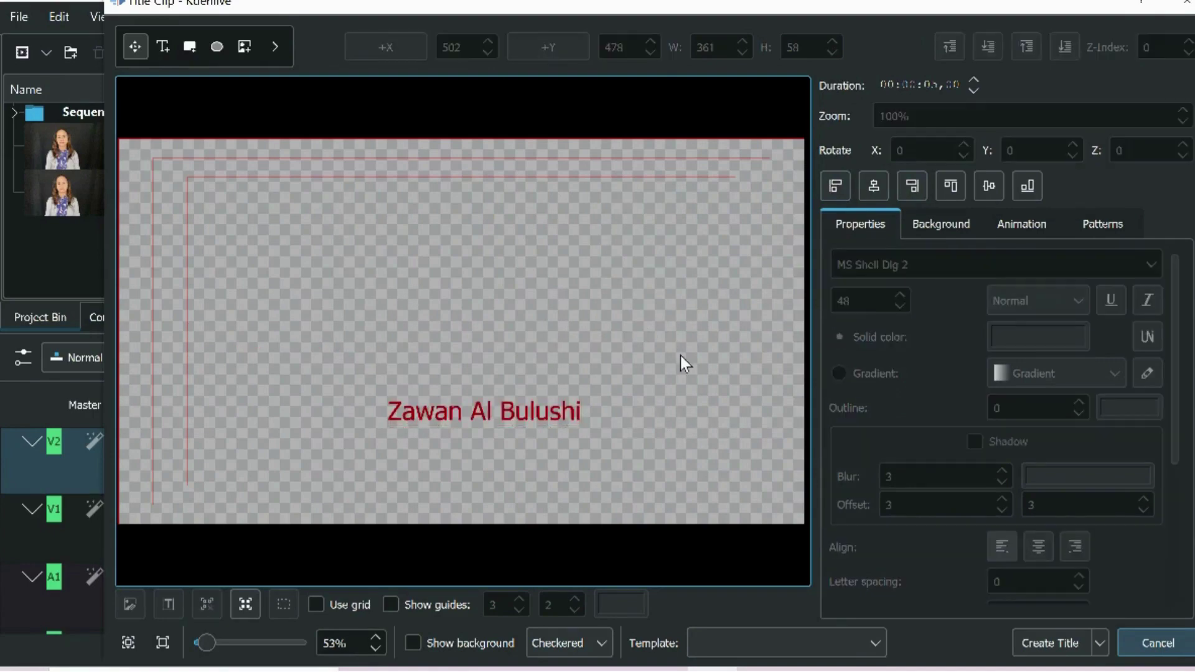
left_click(1046, 645)
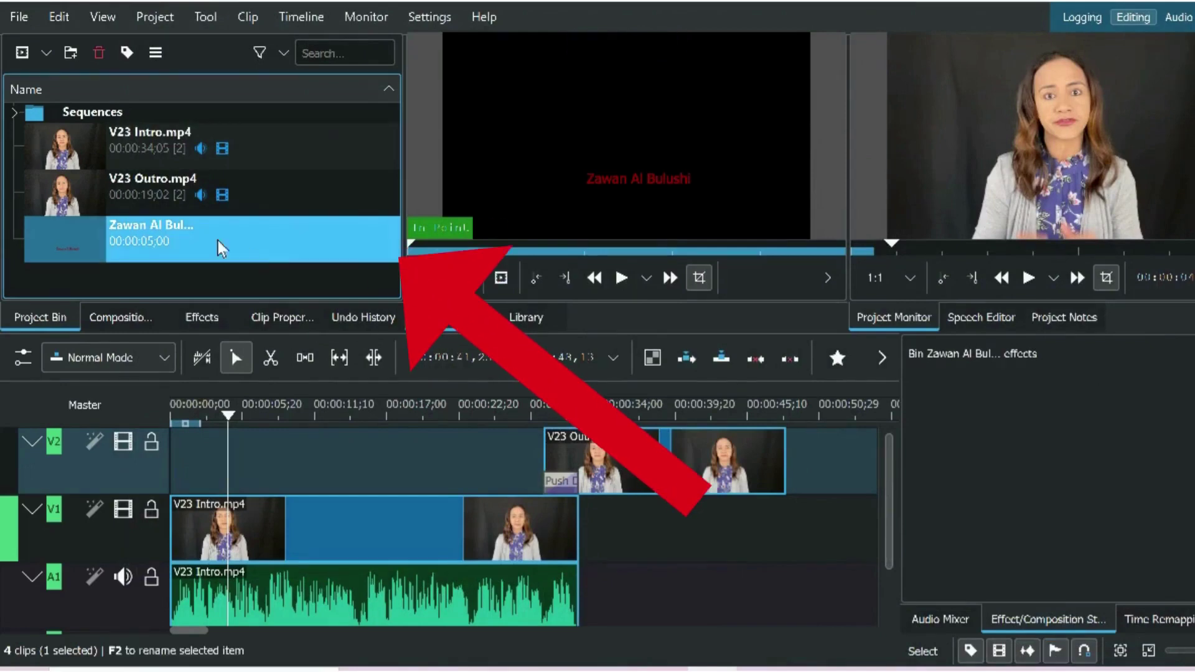
left_click_drag(145, 241, 225, 436)
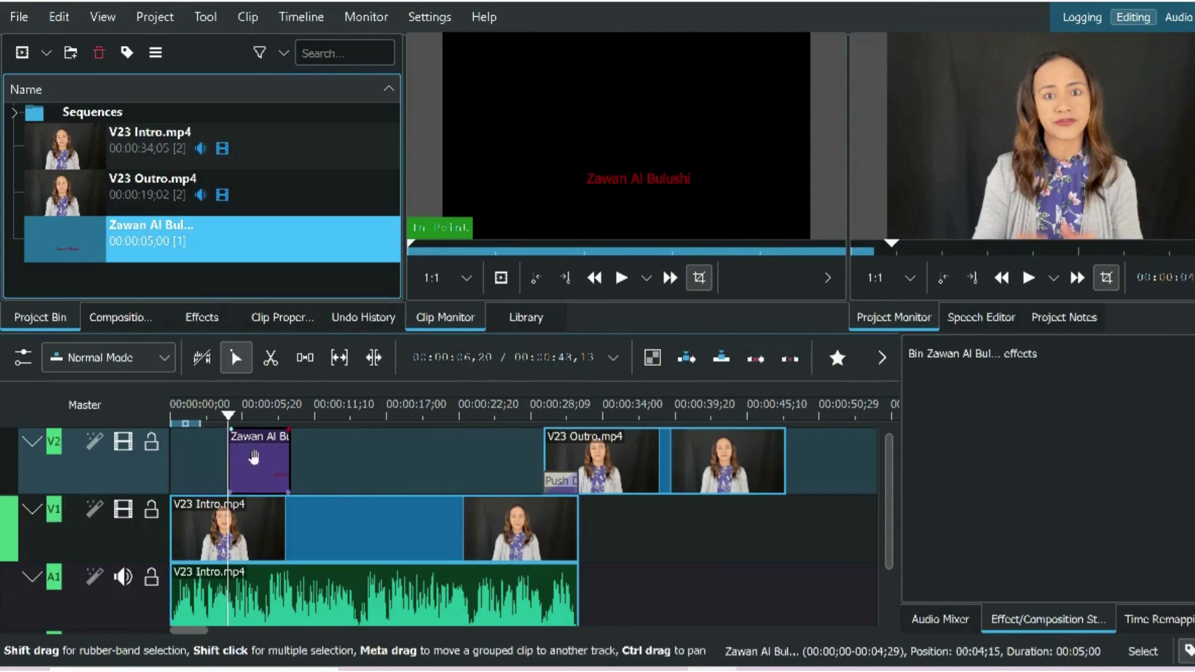
left_click_drag(258, 459, 235, 461)
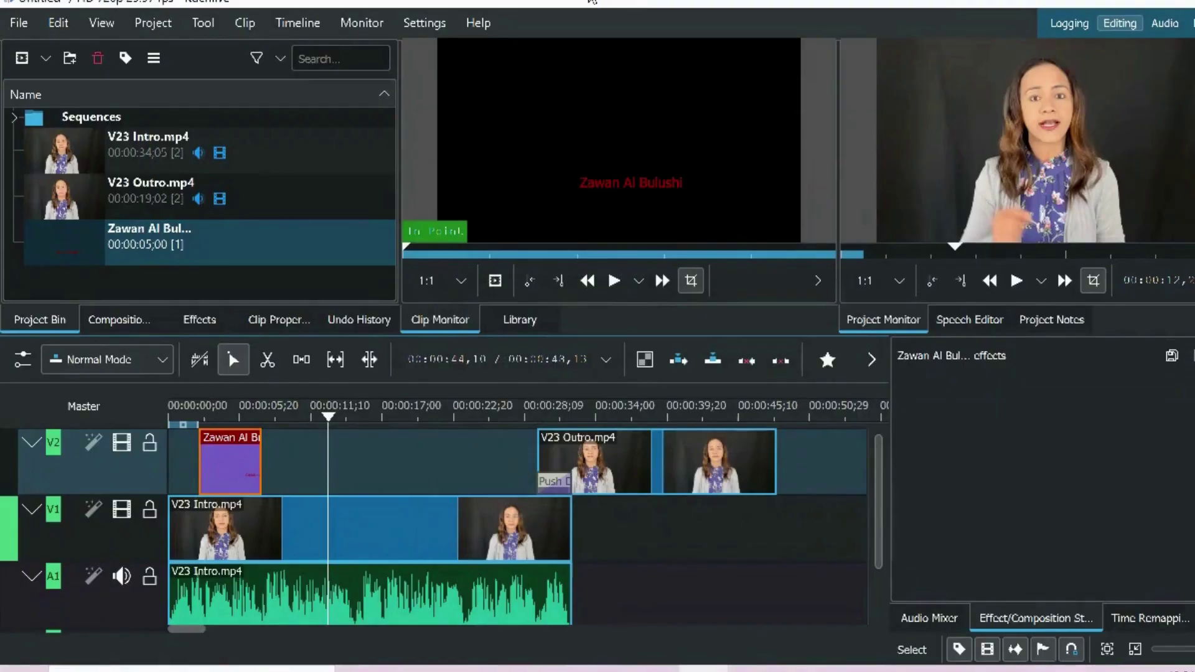
- Set the render output to V22.mp4 on the Desktop and start rendering to file
left_click(158, 26)
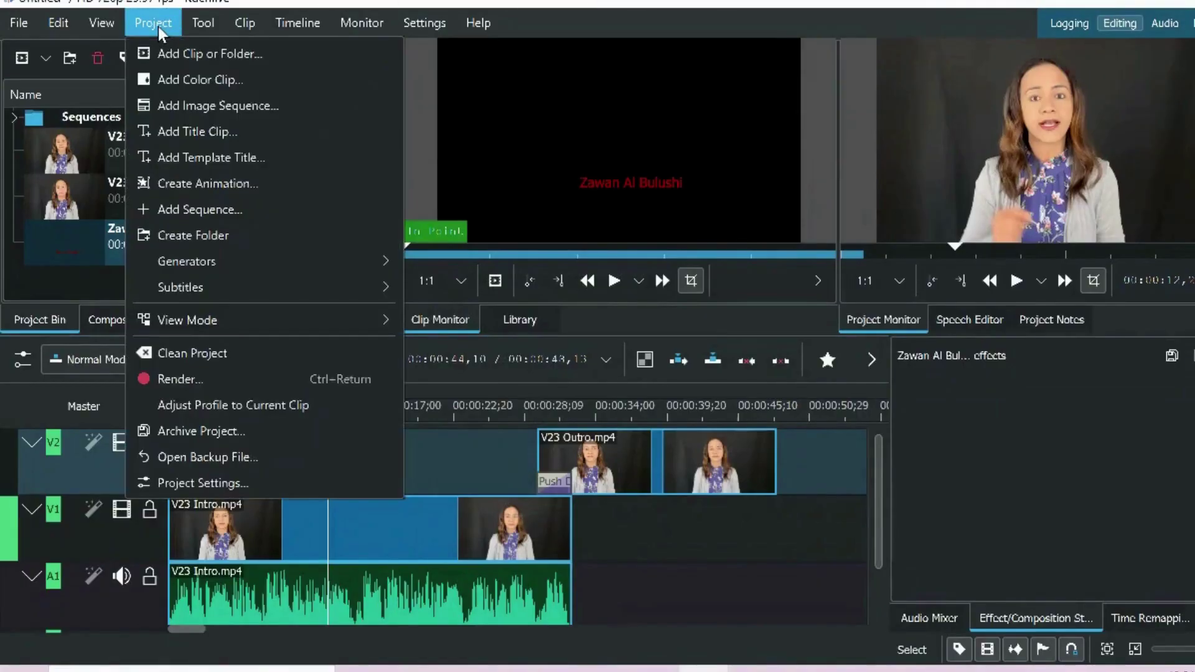
left_click(178, 379)
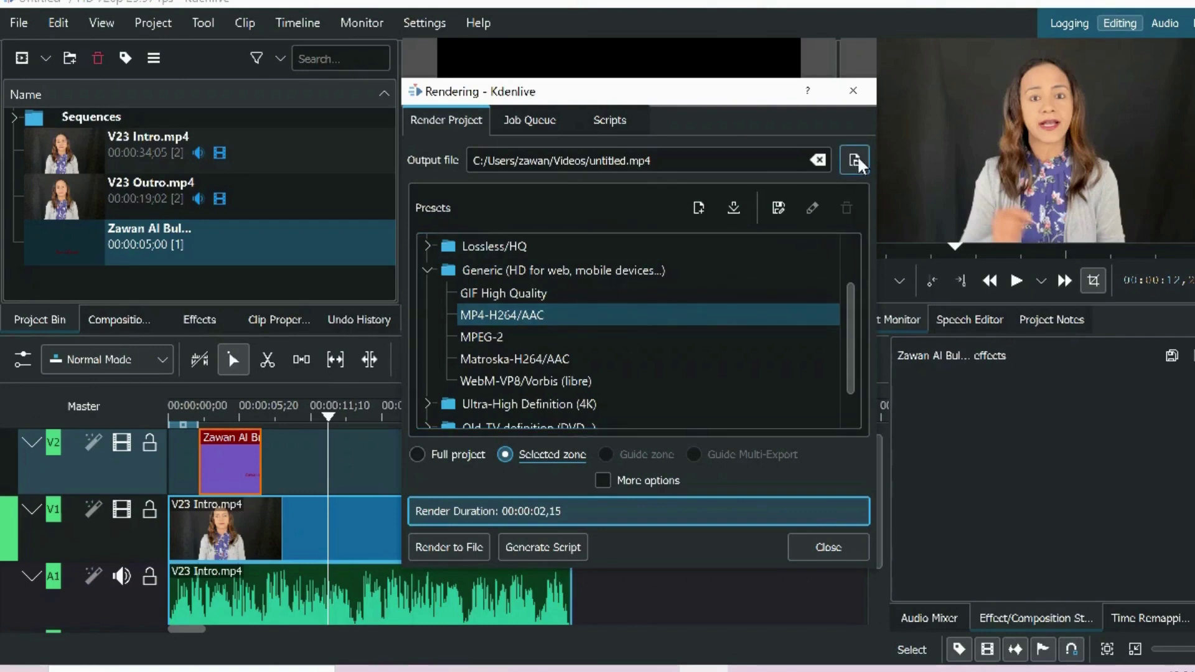
left_click(856, 162)
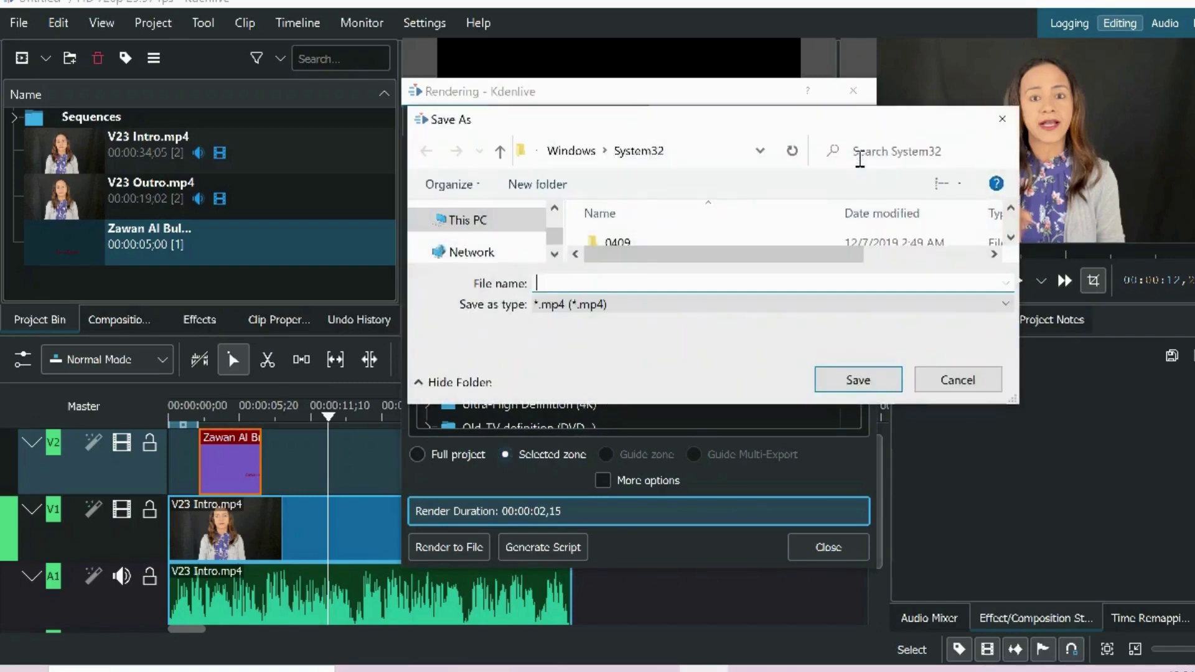
mouse_move(555, 236)
scroll(556, 238, "up", 2)
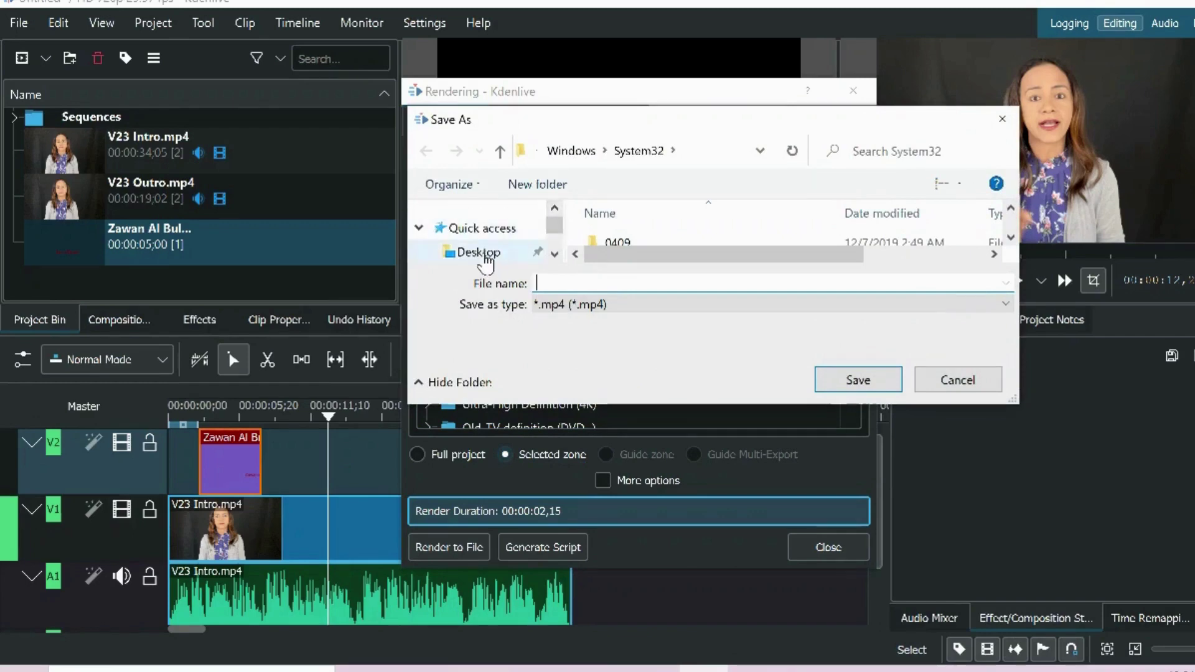
left_click(478, 252)
type("V22")
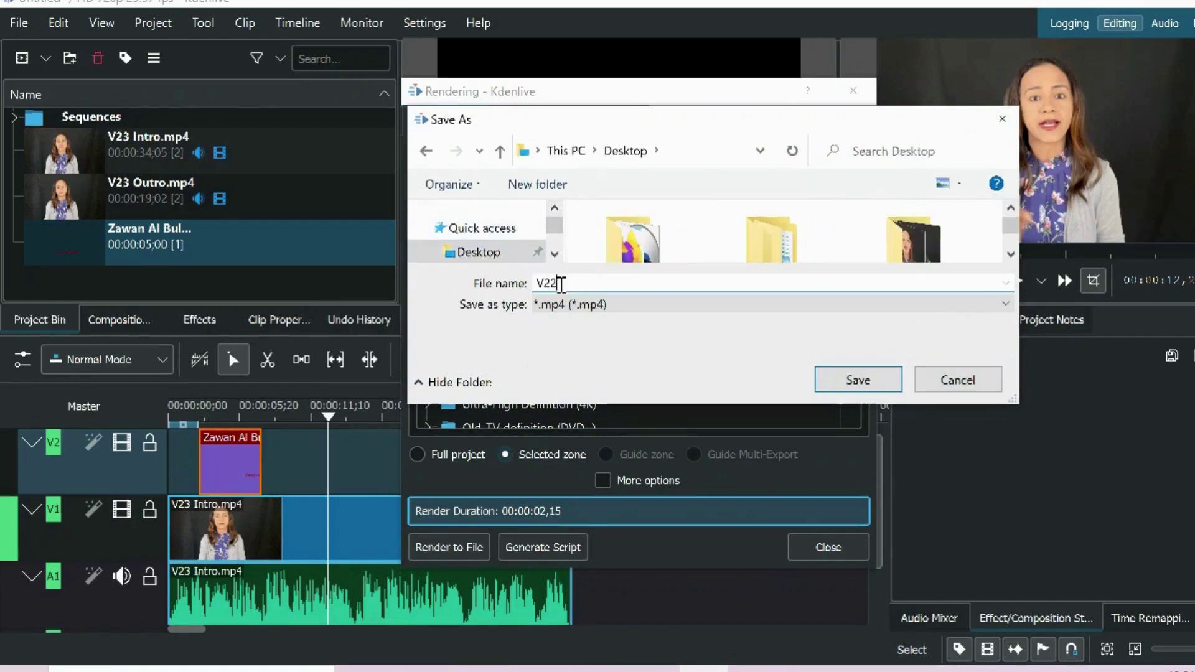
left_click(862, 380)
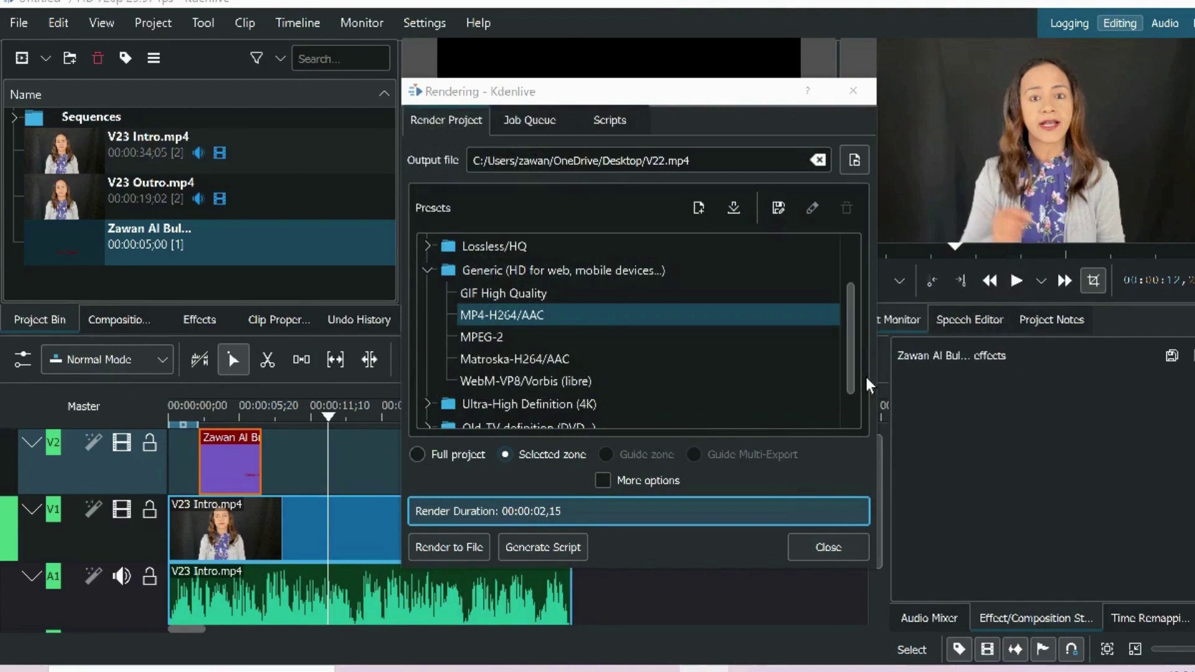
left_click(451, 552)
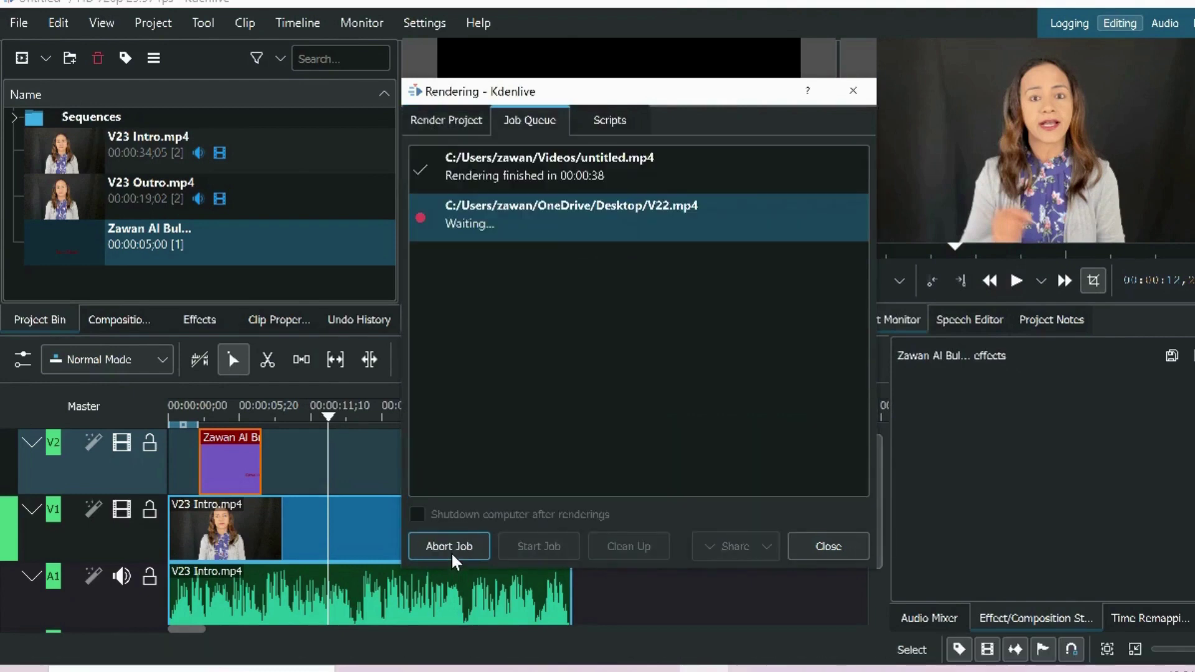